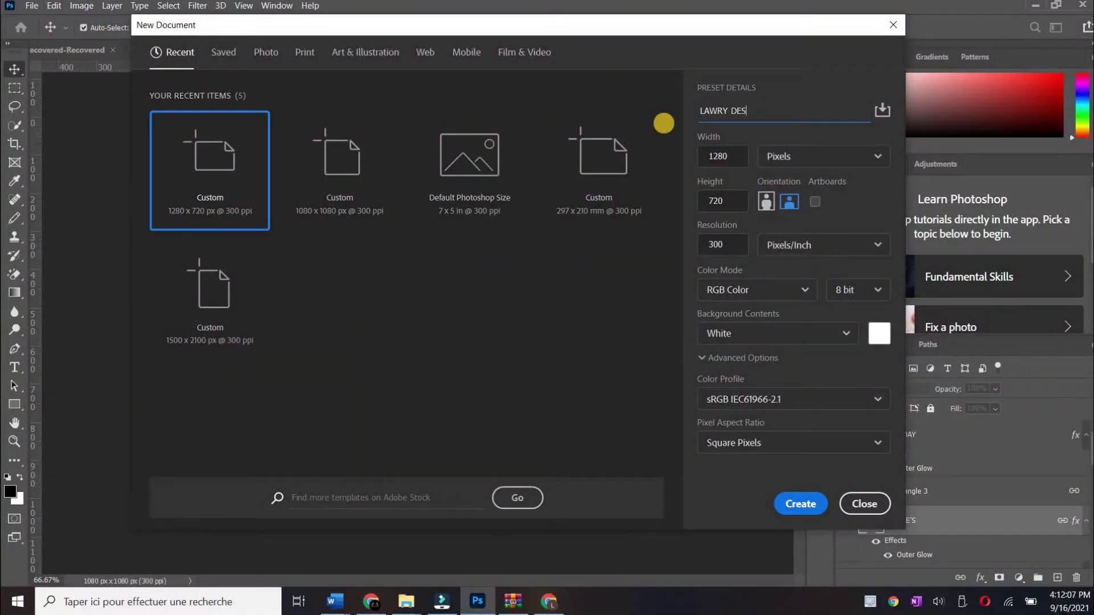
- Create a 1280×720 document and drag in the background-removed photo from Chrome
click(798, 503)
click(371, 601)
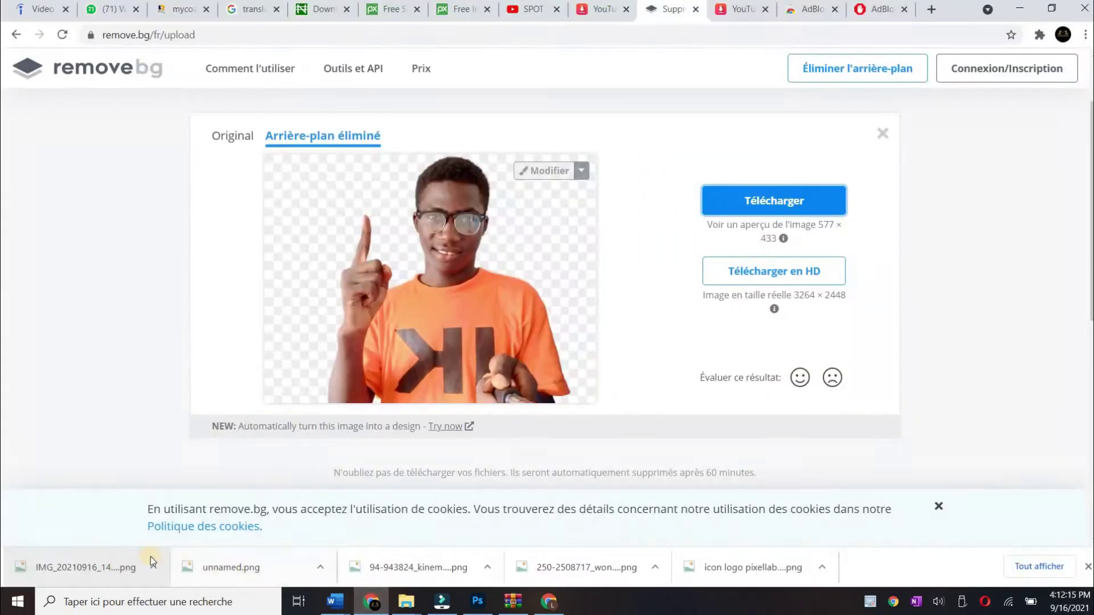
mouse_move(86, 567)
mouse_down()
mouse_move(483, 605)
mouse_move(581, 410)
mouse_up()
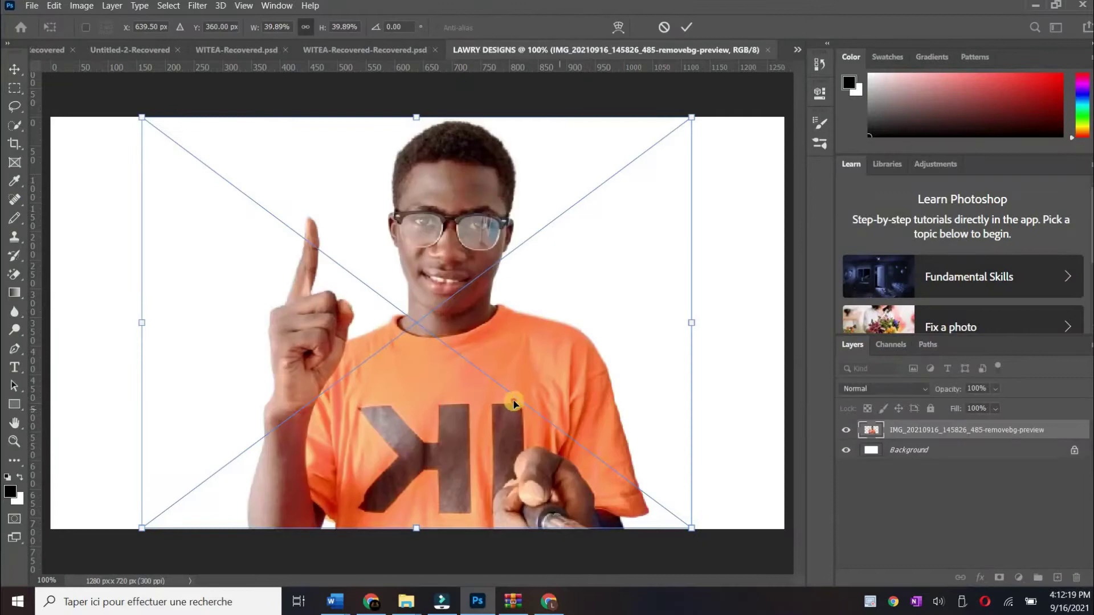
- Place the cut-out person, enlarged and shifted toward the right of the canvas
drag(296, 294, 454, 368)
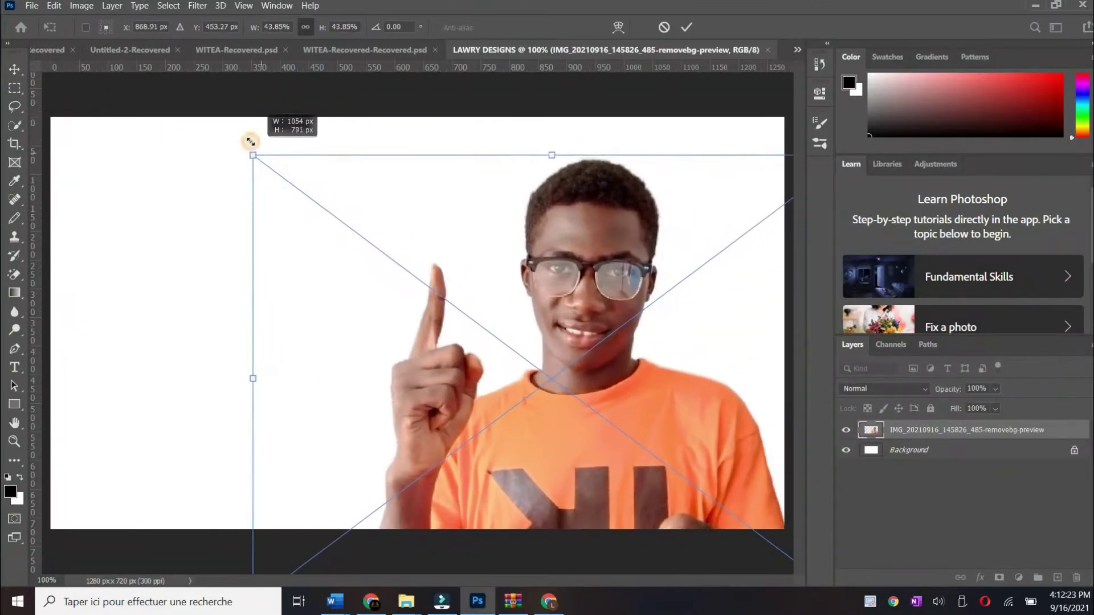
drag(302, 191, 222, 133)
drag(583, 408, 581, 425)
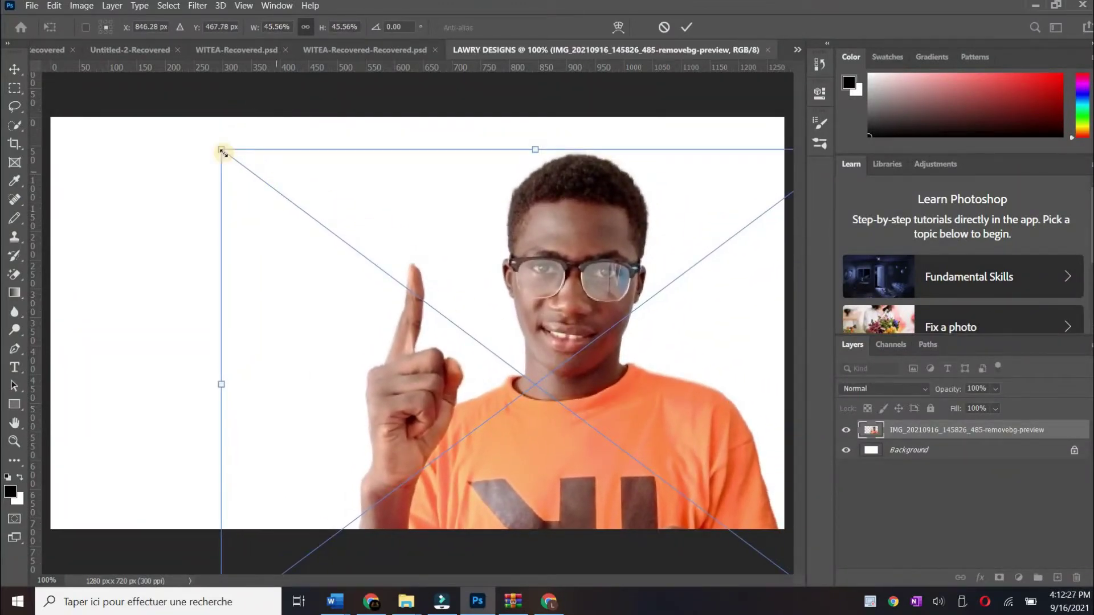
drag(221, 151, 202, 135)
click(686, 28)
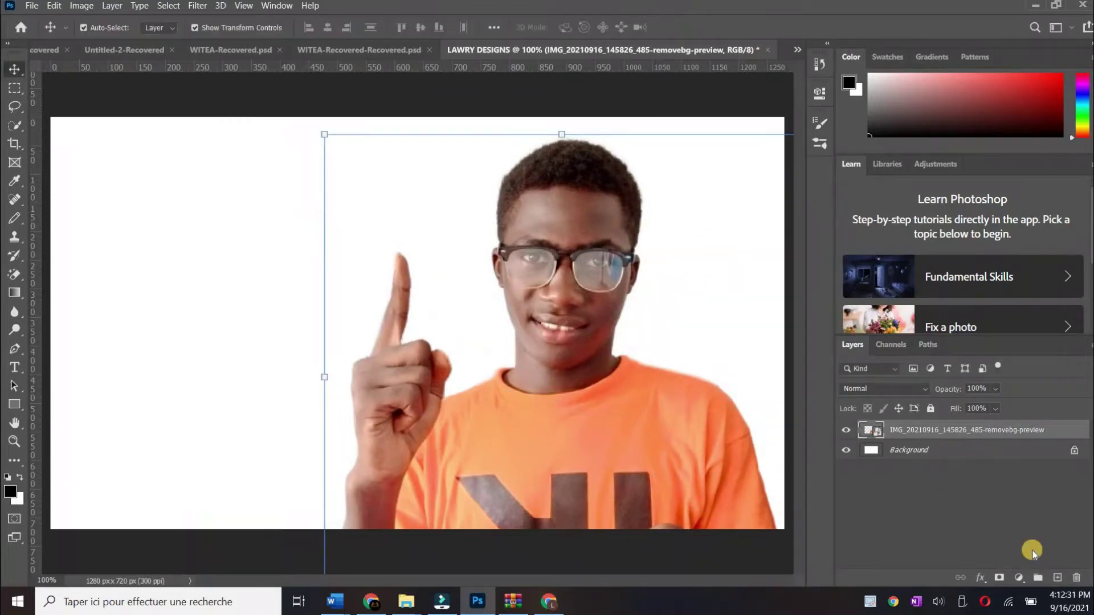
- Give the person an orange outer glow and a drop shadow
click(976, 576)
click(993, 555)
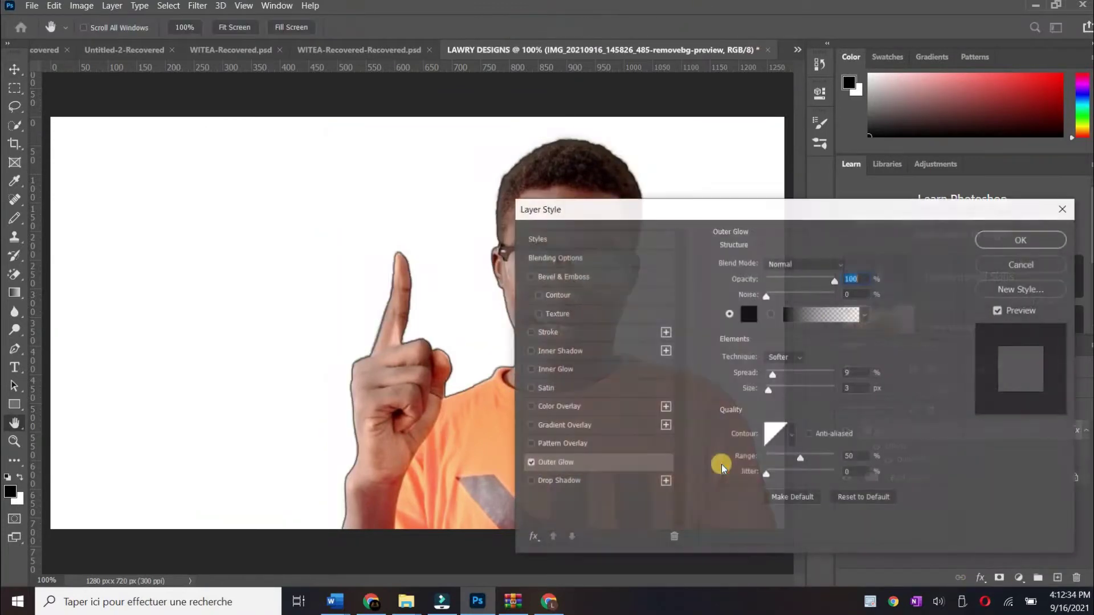
click(556, 480)
click(1019, 238)
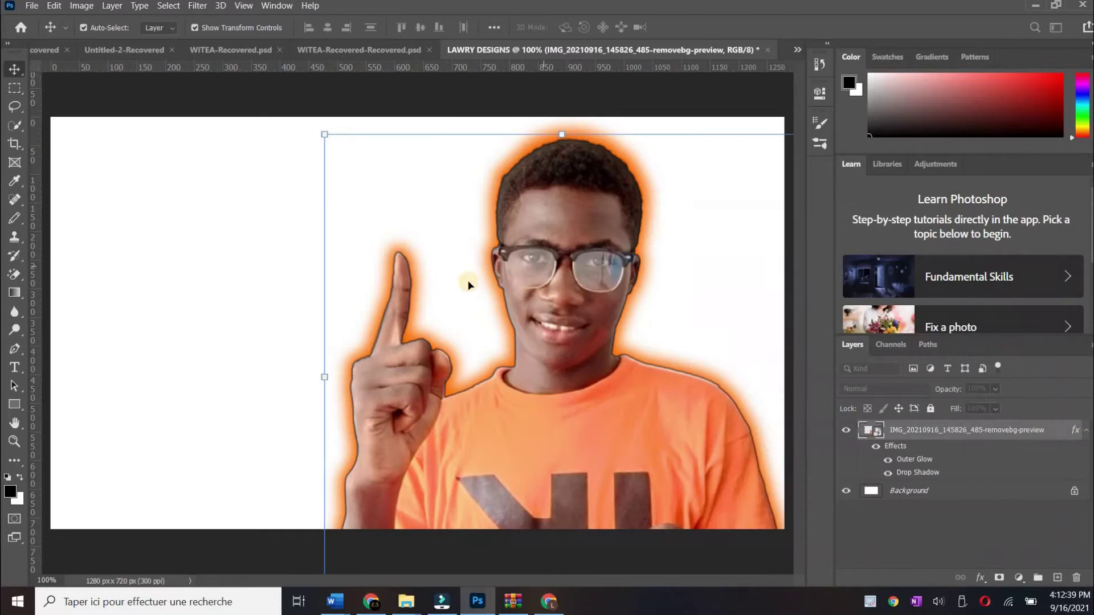
click(108, 379)
- Add a light-to-dark Gradient Fill layer above the Background
click(12, 365)
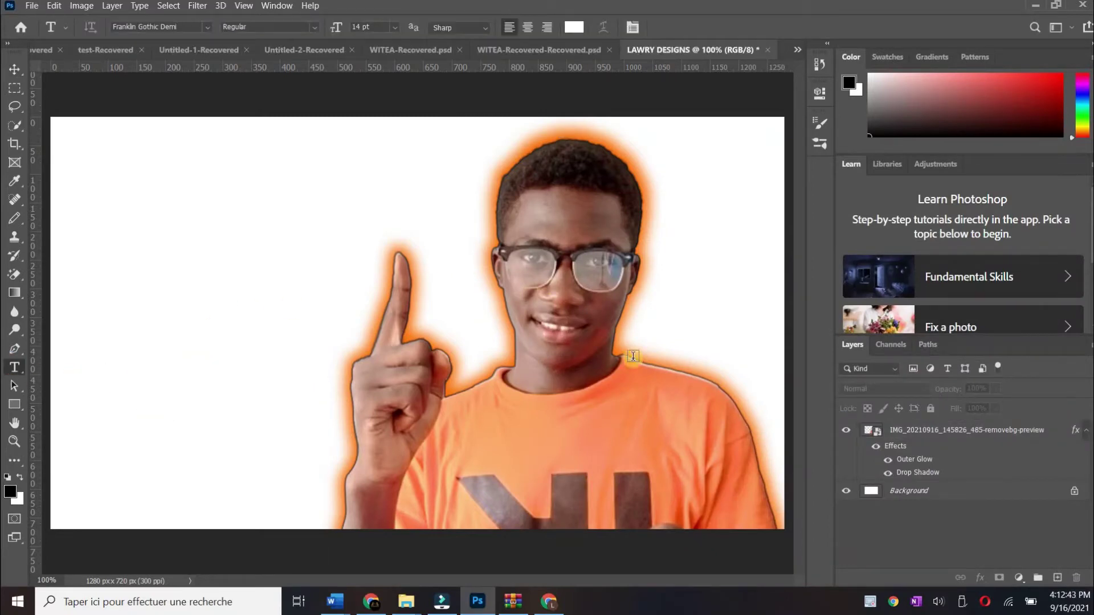
click(922, 493)
click(1017, 577)
click(997, 424)
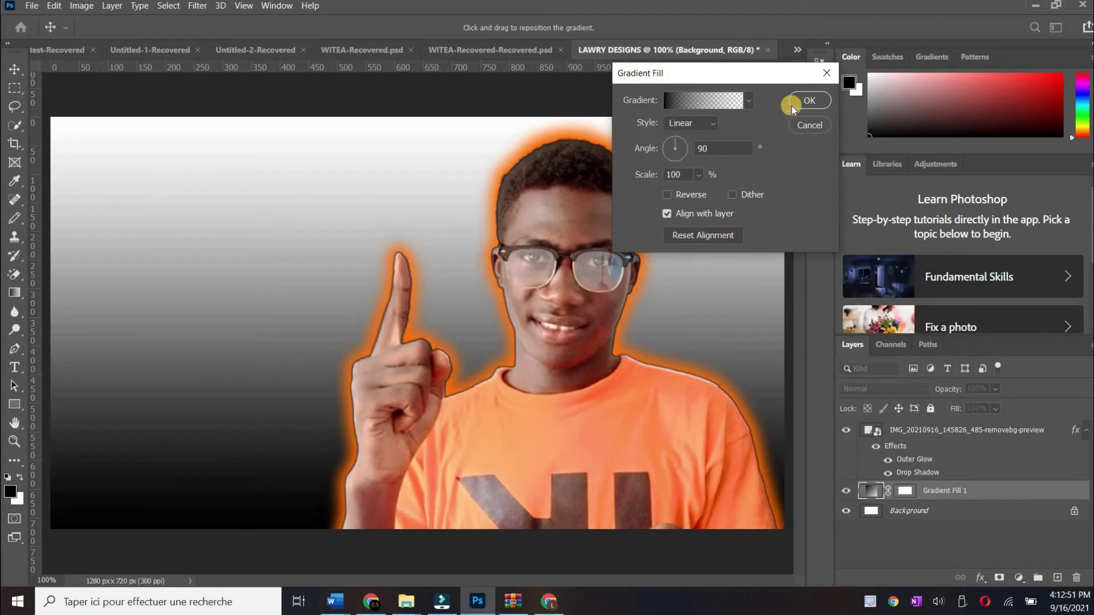
click(789, 101)
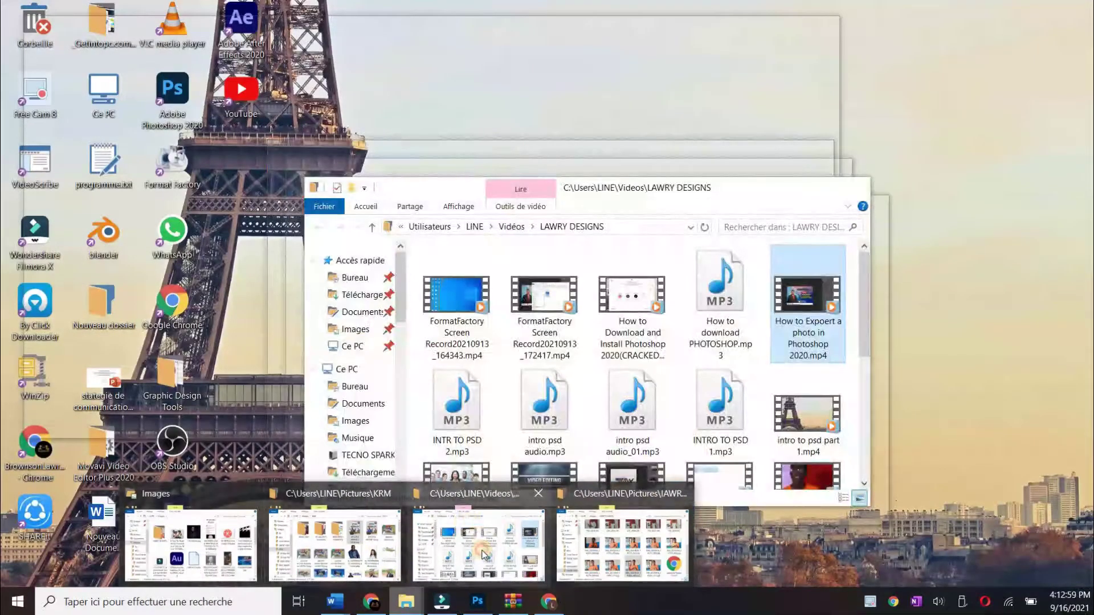
- Open the Desktop > Graphic Design Tools > Social Media Icons folder in File Explorer
mouse_move(406, 602)
click(479, 547)
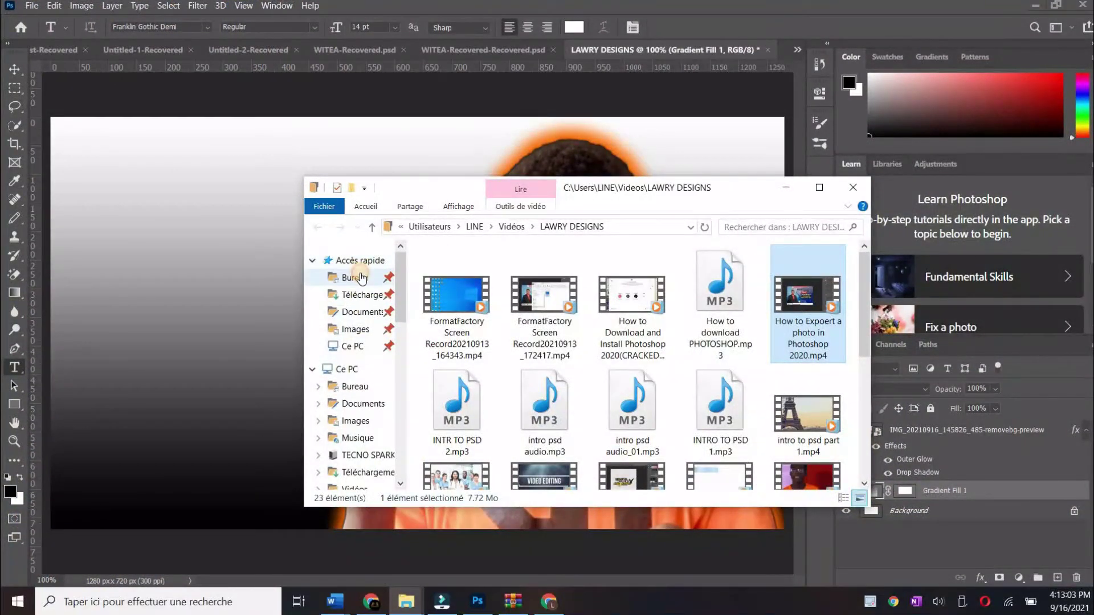
click(361, 278)
double_click(553, 286)
double_click(792, 297)
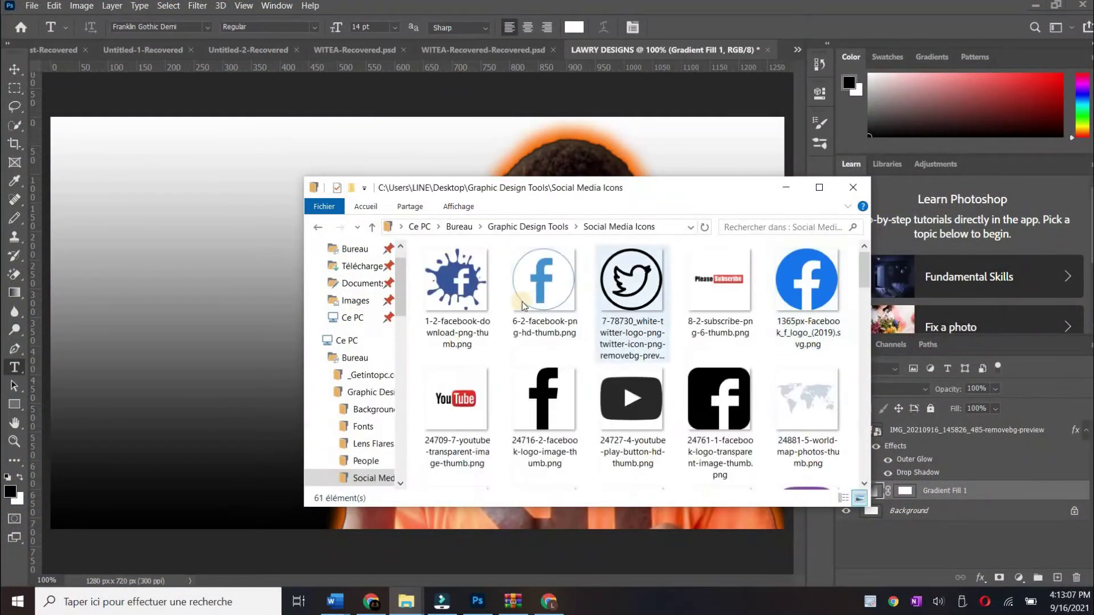
scroll(636, 327, down, 3)
scroll(644, 316, down, 3)
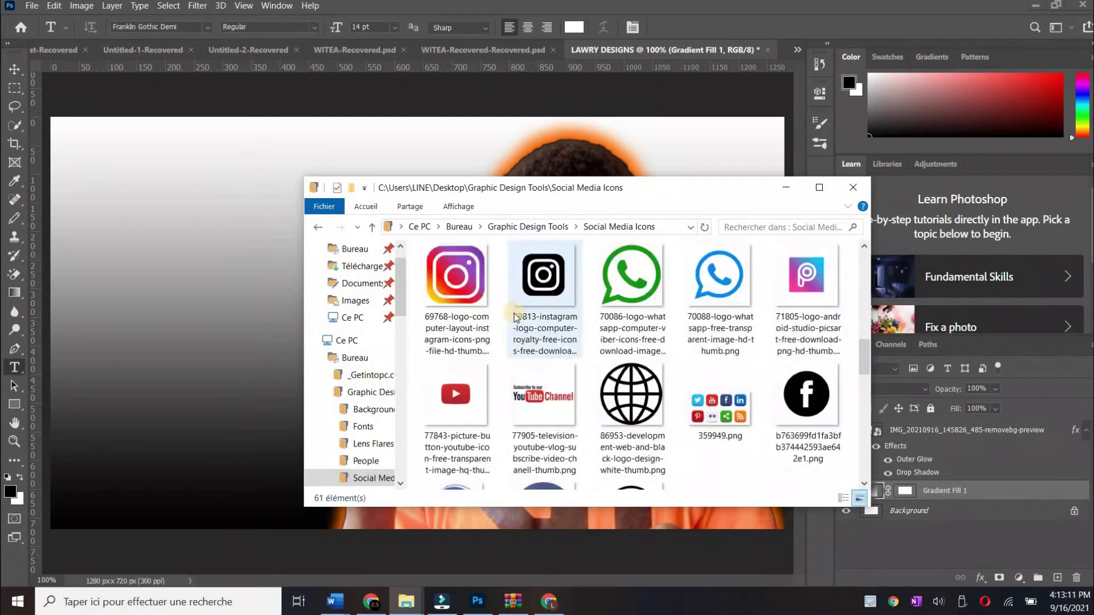
- Place the red YouTube icon at about half size on the left of the canvas
drag(462, 393, 163, 227)
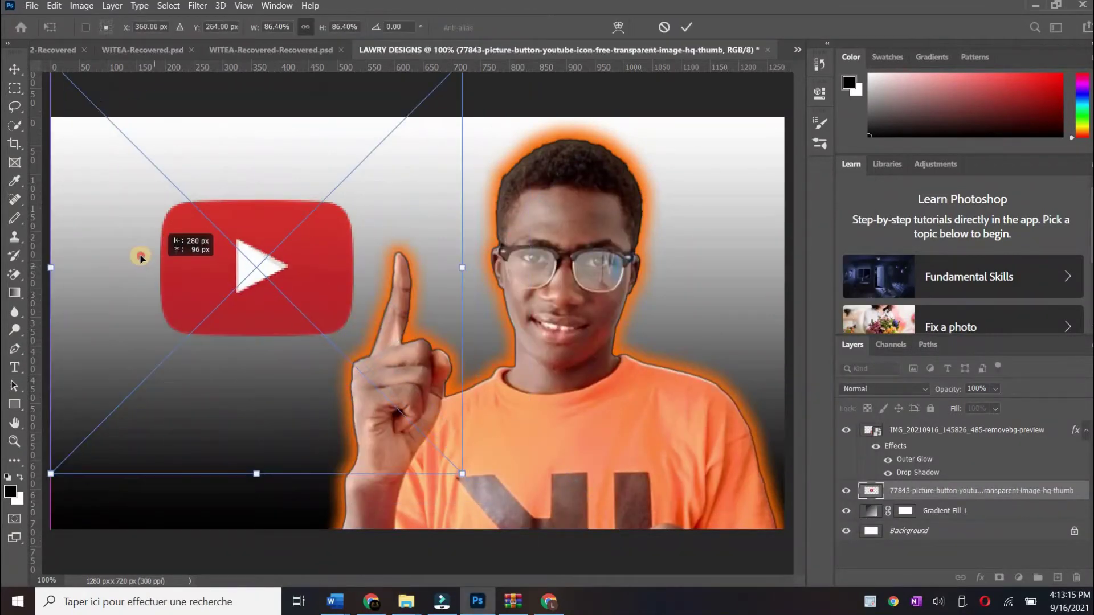
drag(463, 473, 315, 329)
mouse_move(143, 196)
mouse_down()
mouse_move(222, 320)
mouse_move(235, 274)
mouse_move(207, 267)
mouse_up()
key(Return)
- Give the YouTube icon outer glow, inner shadow, and a Normal 100% inner glow
click(979, 578)
click(983, 554)
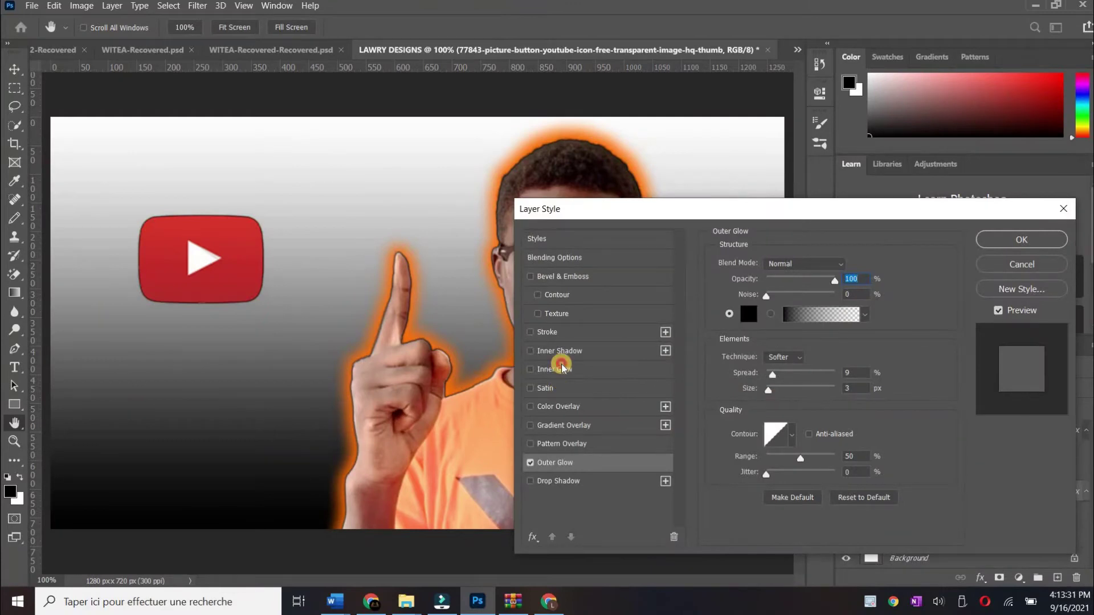
click(562, 367)
click(593, 371)
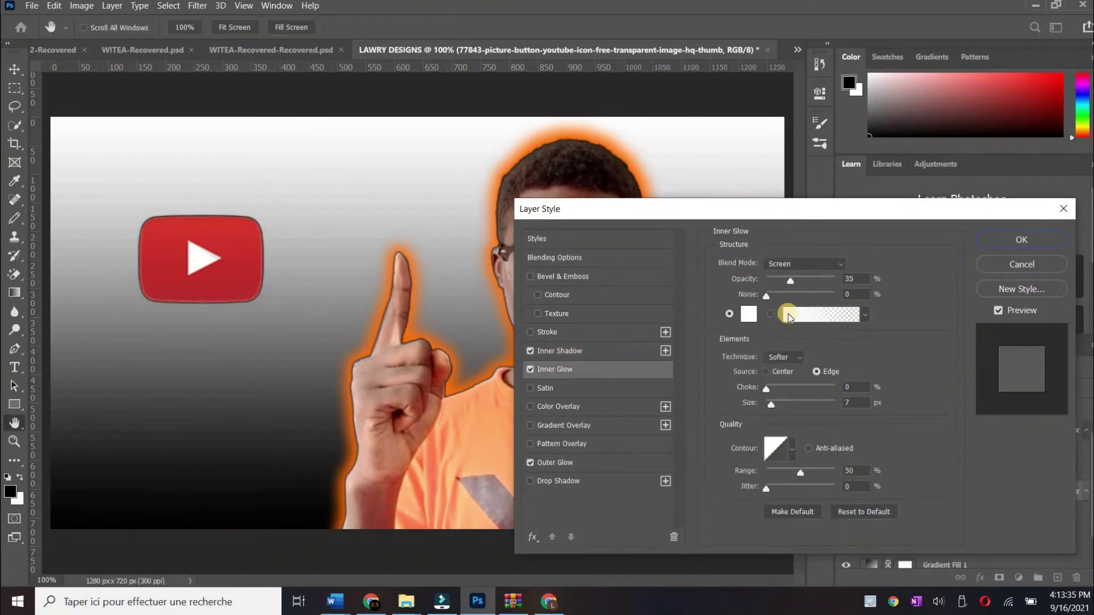
click(803, 263)
click(801, 241)
drag(790, 280, 853, 279)
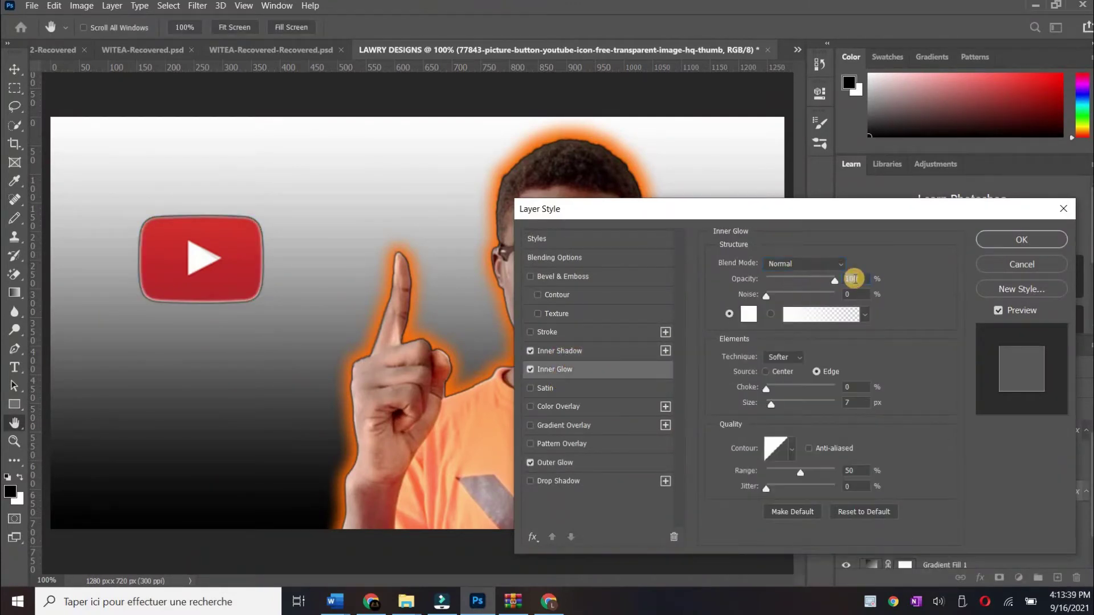
click(993, 240)
key(t)
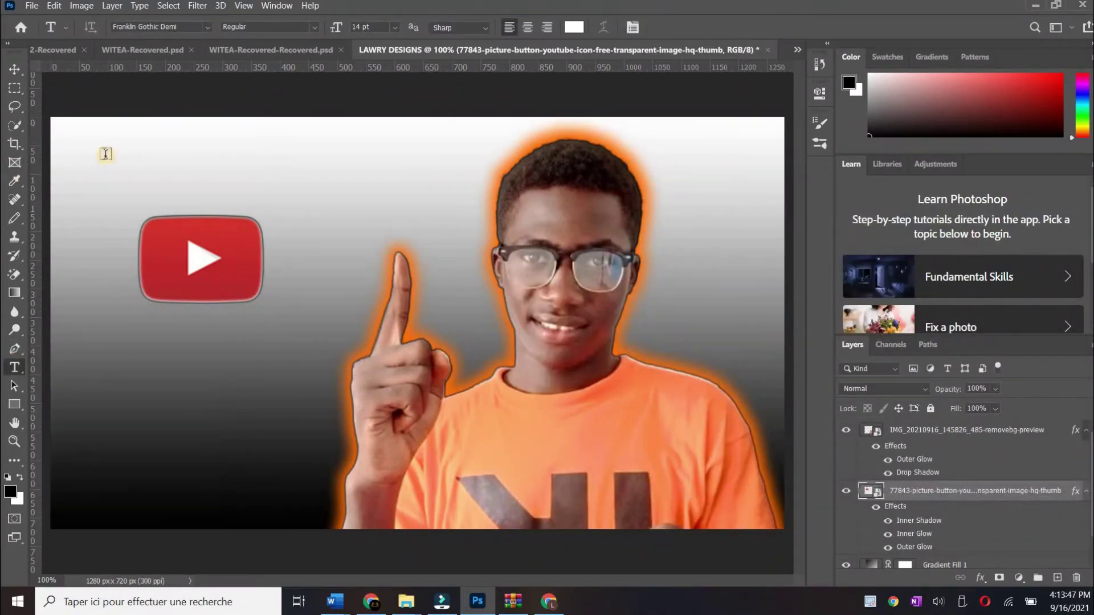
- Add white MY FIRST text at the top left and scale it up
click(81, 190)
text(MY FIRST)
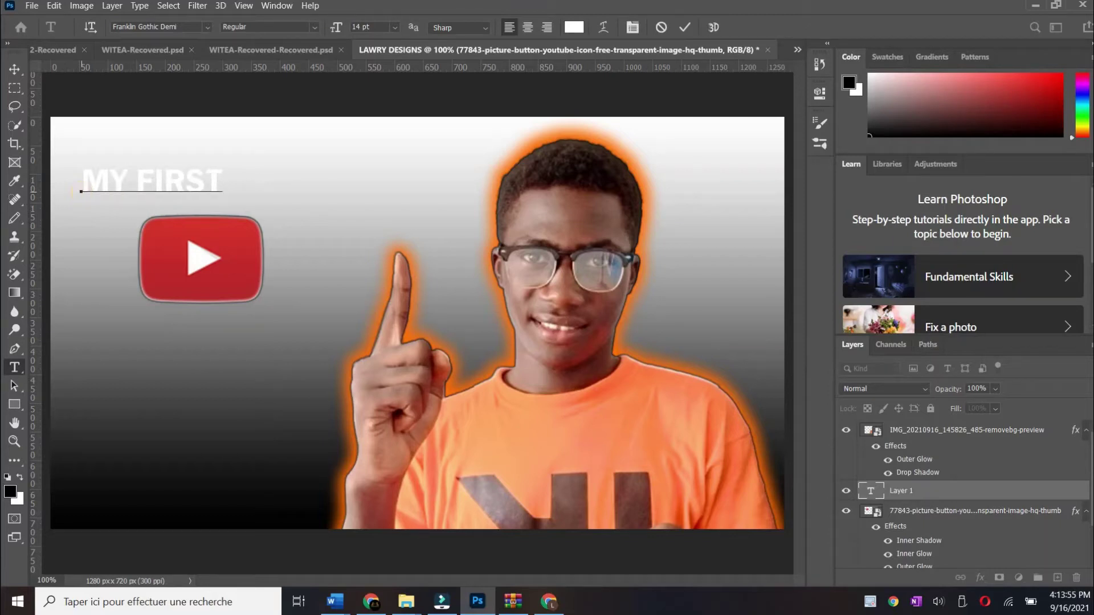
click(684, 27)
key(ctrl+t)
mouse_move(224, 183)
mouse_down()
mouse_move(367, 232)
mouse_move(315, 210)
mouse_up()
key(Return)
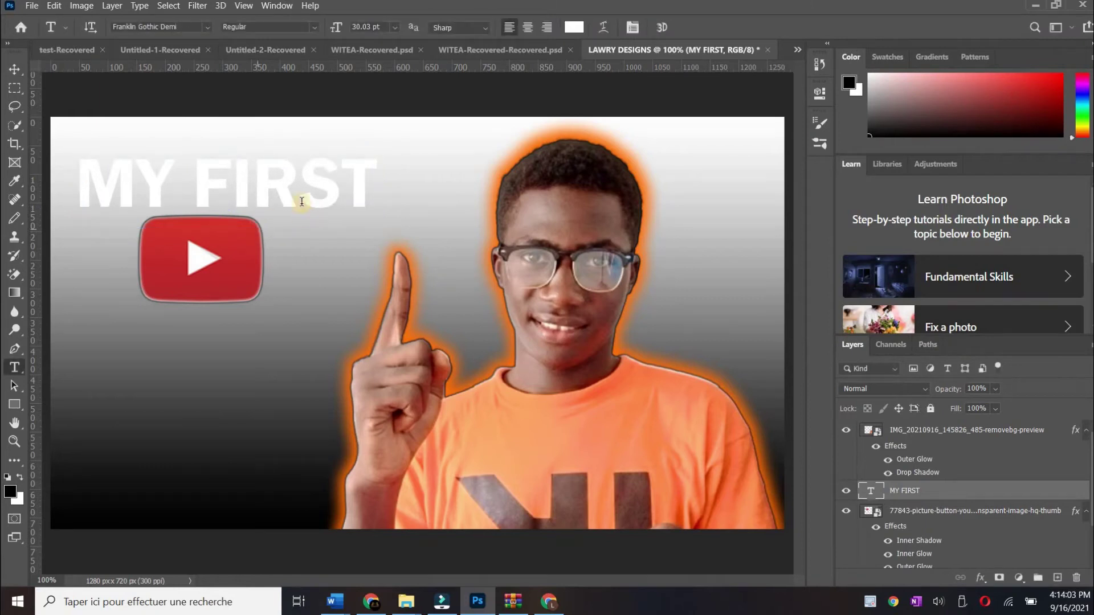
- Set the MY FIRST text font to Franklin Gothic Heavy
triple_click(302, 201)
click(209, 27)
key(Down)
key(Return)
click(681, 27)
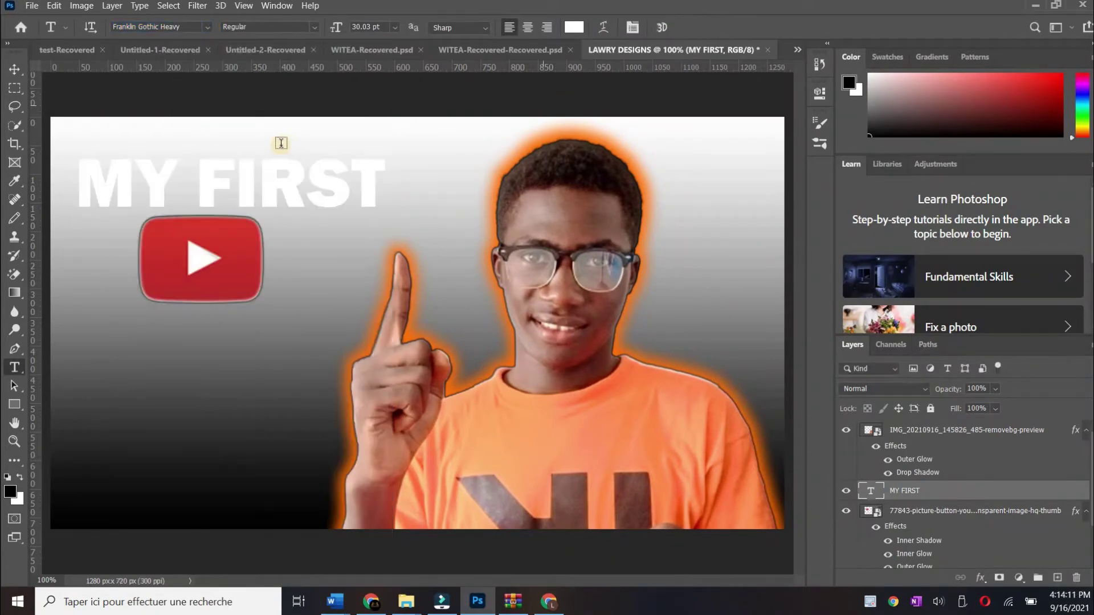
- Draw a black rectangle behind the MY FIRST text
click(12, 404)
click(910, 508)
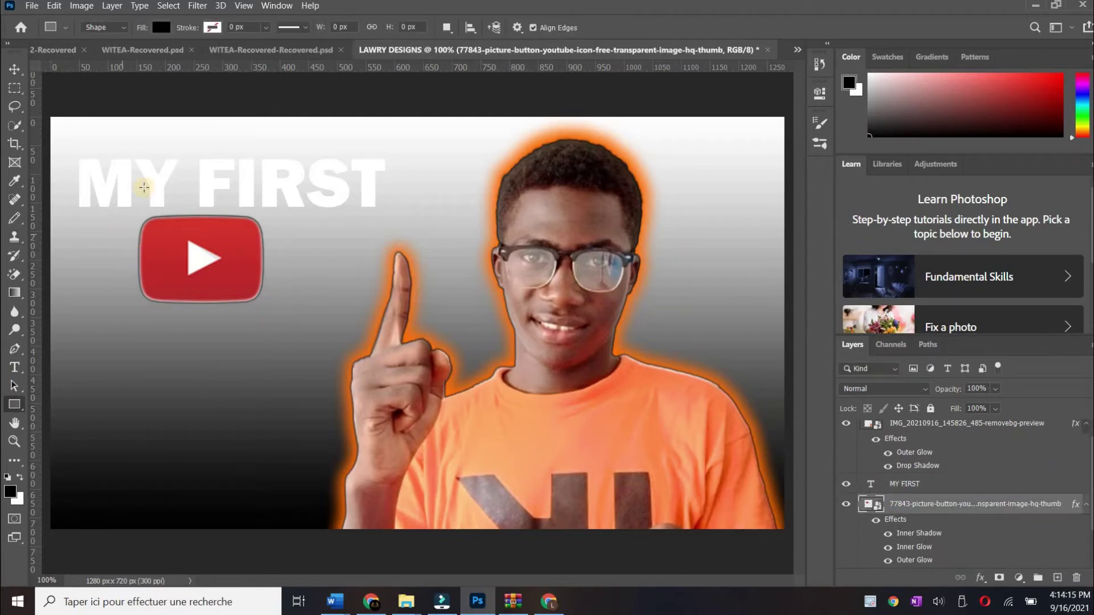
drag(68, 135, 402, 215)
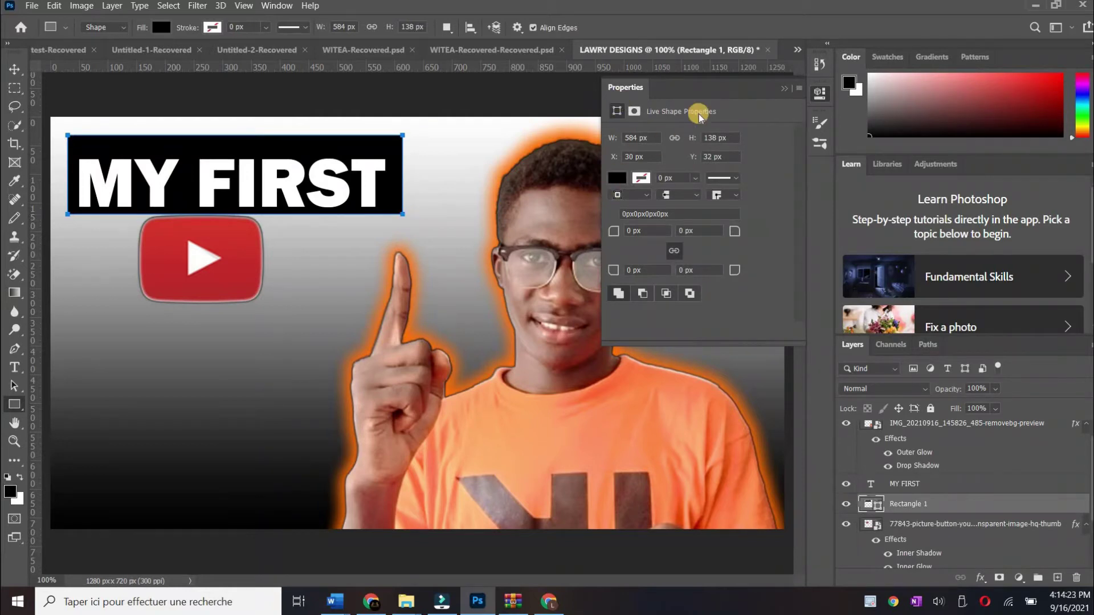
- Draw a second rectangle below the YouTube button and fill it blue
click(785, 89)
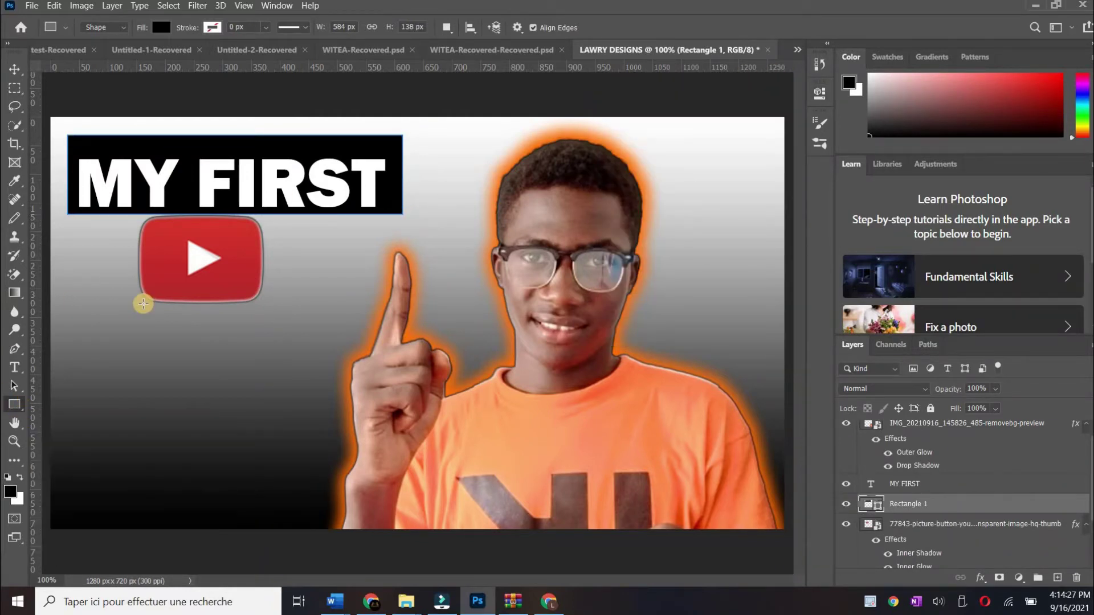
drag(63, 297, 336, 371)
click(619, 181)
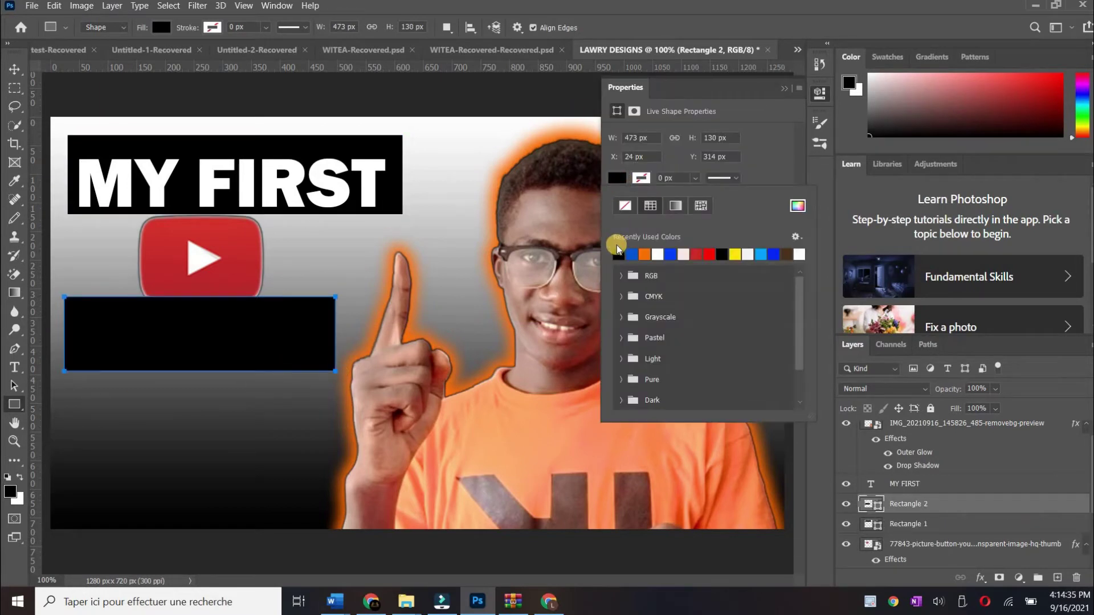
click(776, 249)
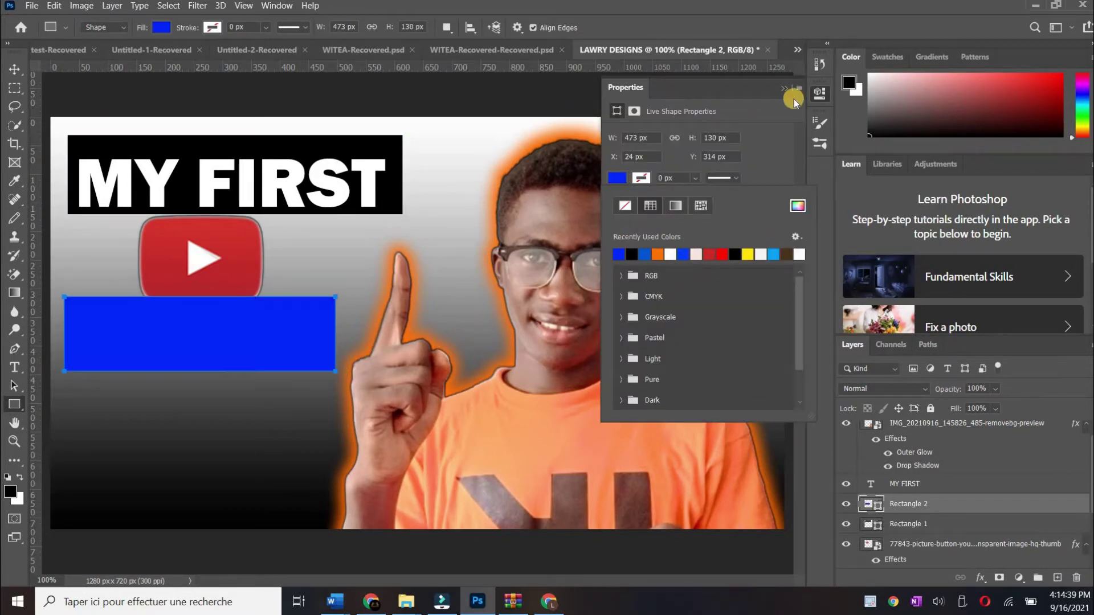
click(785, 88)
key(v)
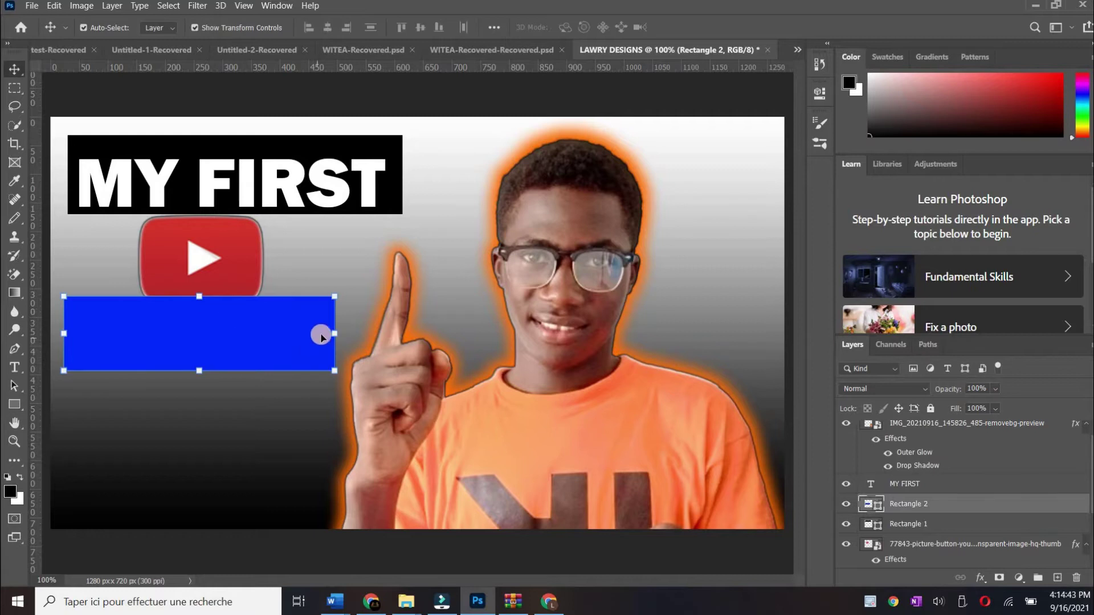
- Nudge the blue bar and add white VIDEO text scaled up to fill it
drag(321, 336, 324, 344)
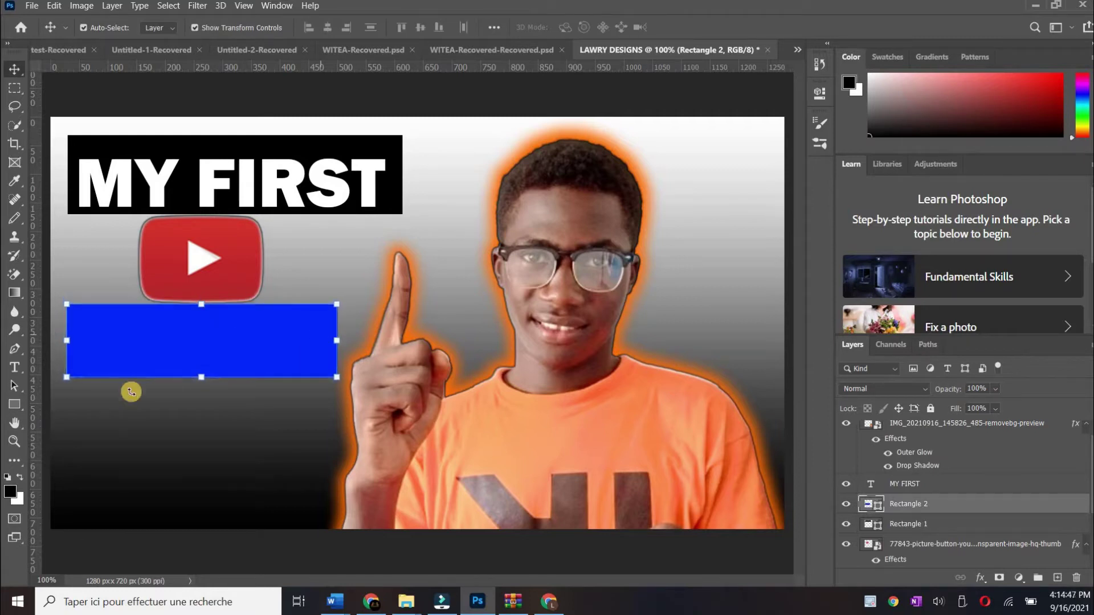
key(t)
click(90, 416)
text(VIDEO)
click(685, 27)
key(v)
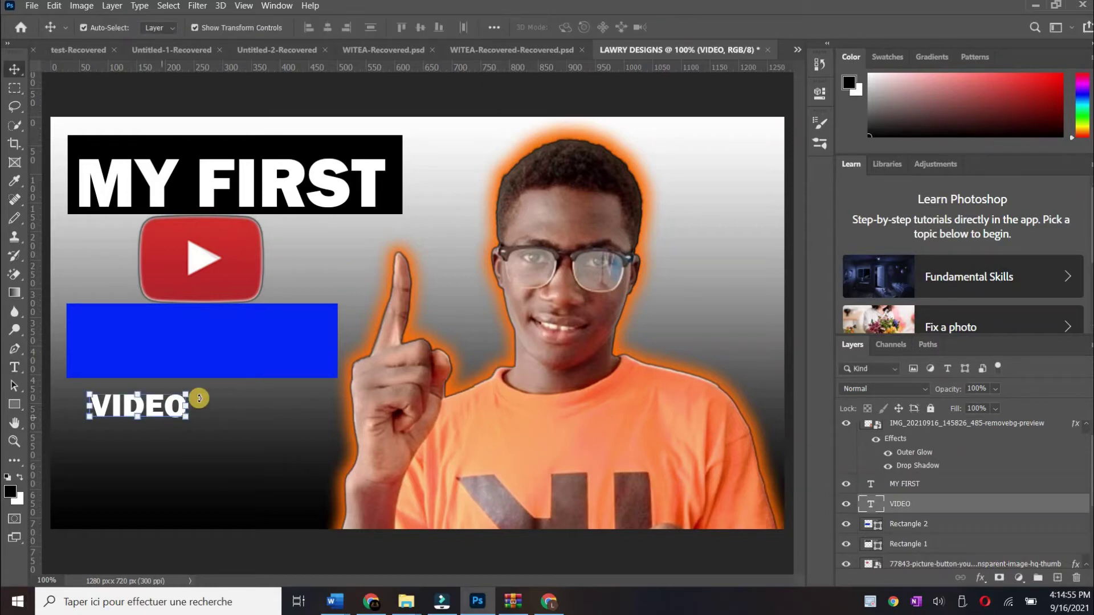
drag(272, 347, 320, 338)
drag(247, 381, 244, 348)
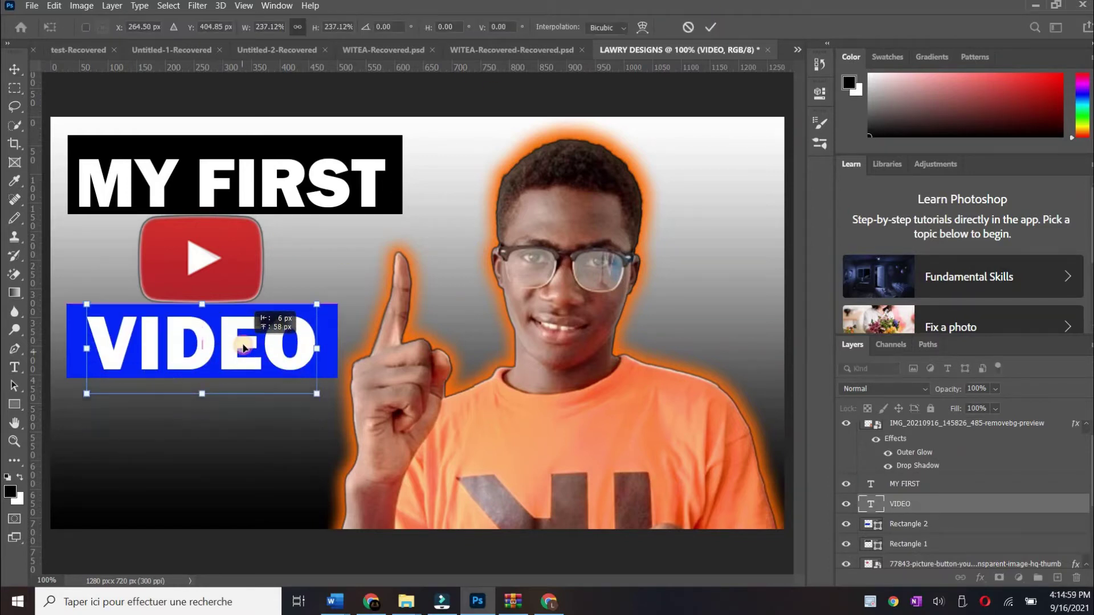
click(712, 25)
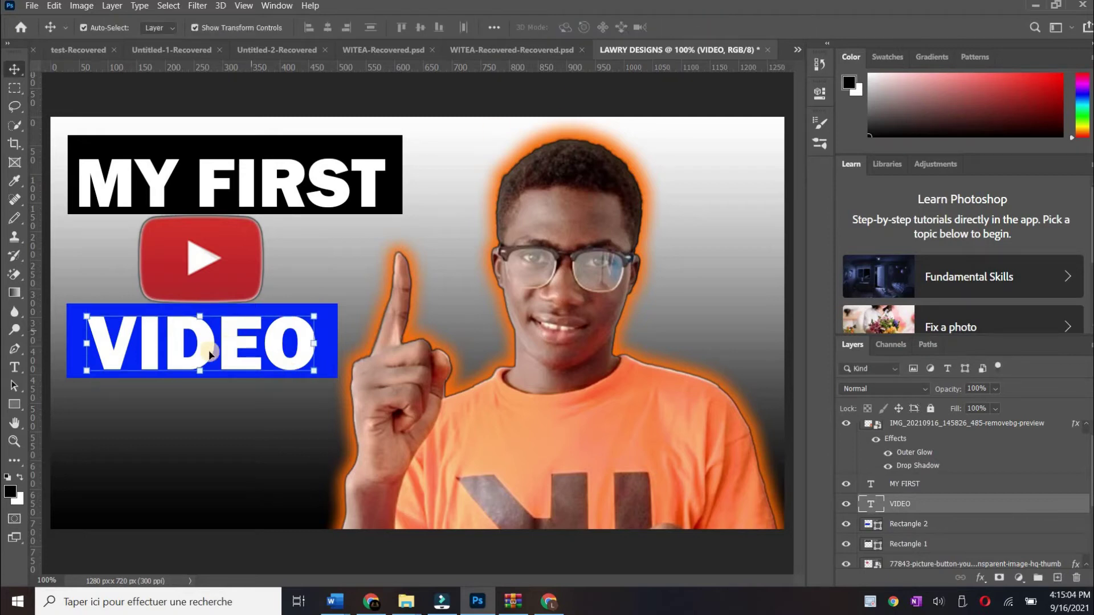
double_click(876, 537)
- Change the VIDEO bar's fill colour to orange ff6300
click(510, 450)
text(ff6300)
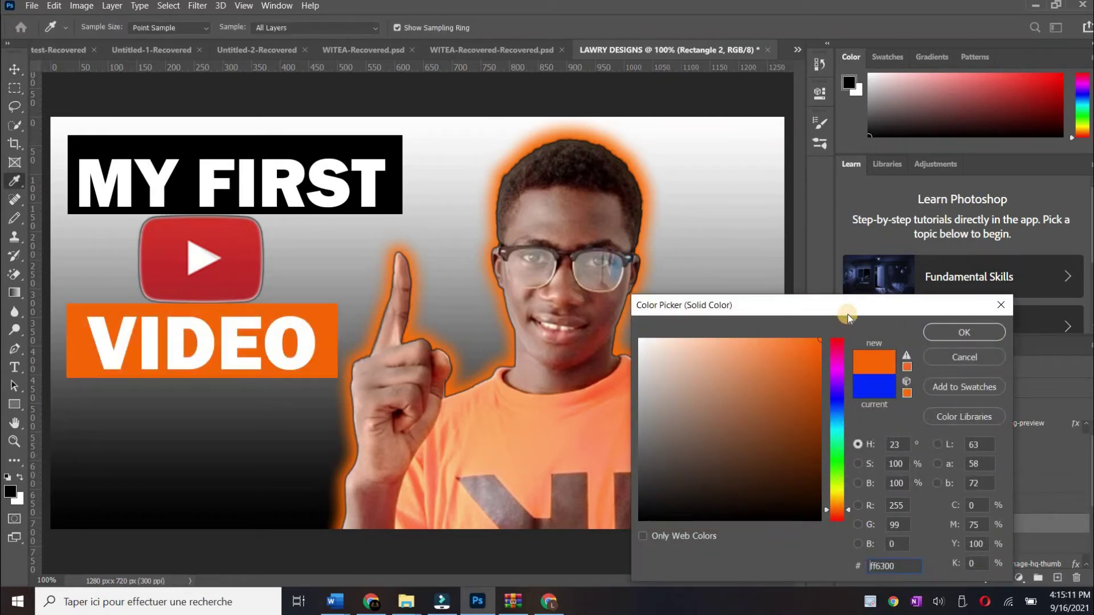
click(946, 335)
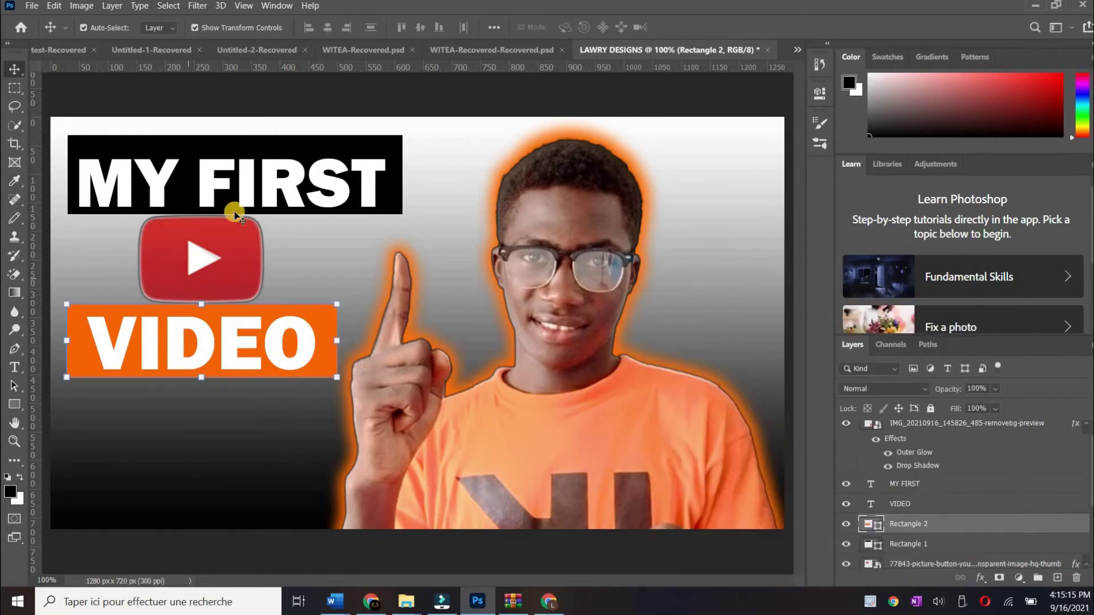
- Move and narrow the black MY FIRST box, and shift its text left
mouse_move(361, 141)
mouse_down()
mouse_move(343, 150)
mouse_move(357, 152)
mouse_up()
key(ctrl+t)
drag(401, 183, 322, 196)
key(Return)
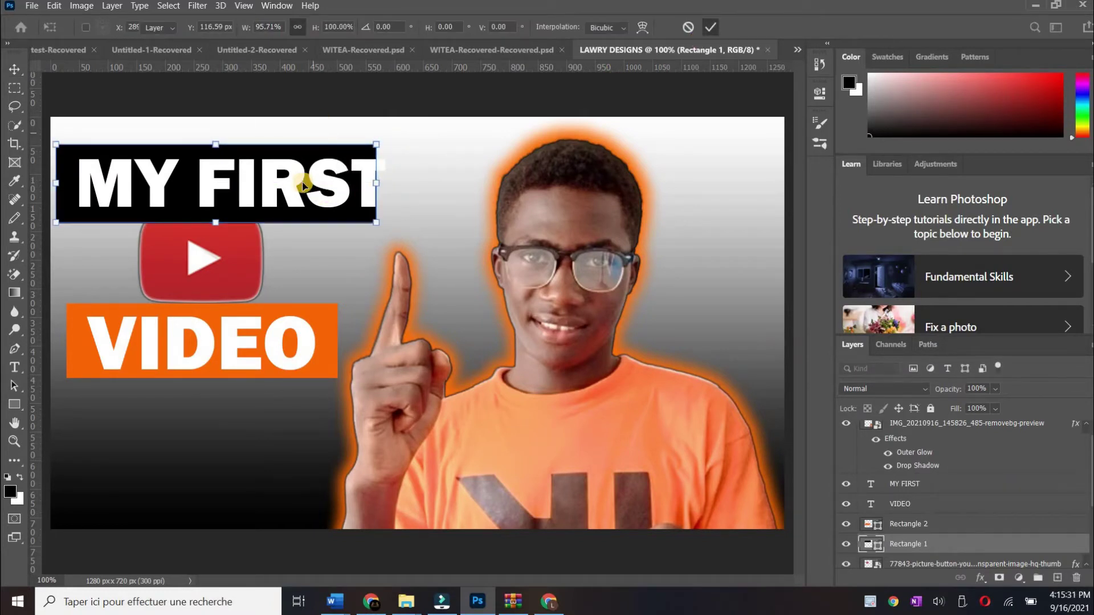
click(305, 186)
drag(305, 185, 293, 185)
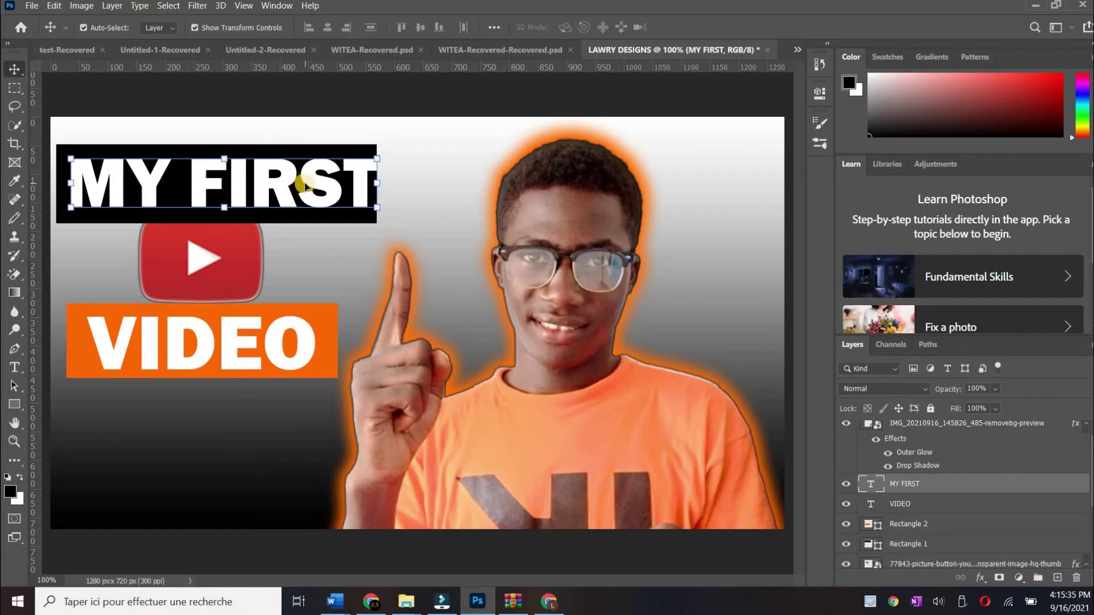
- Bring the YouTube button to the top layer and enlarge it slightly between the bars
click(214, 263)
drag(945, 499, 952, 422)
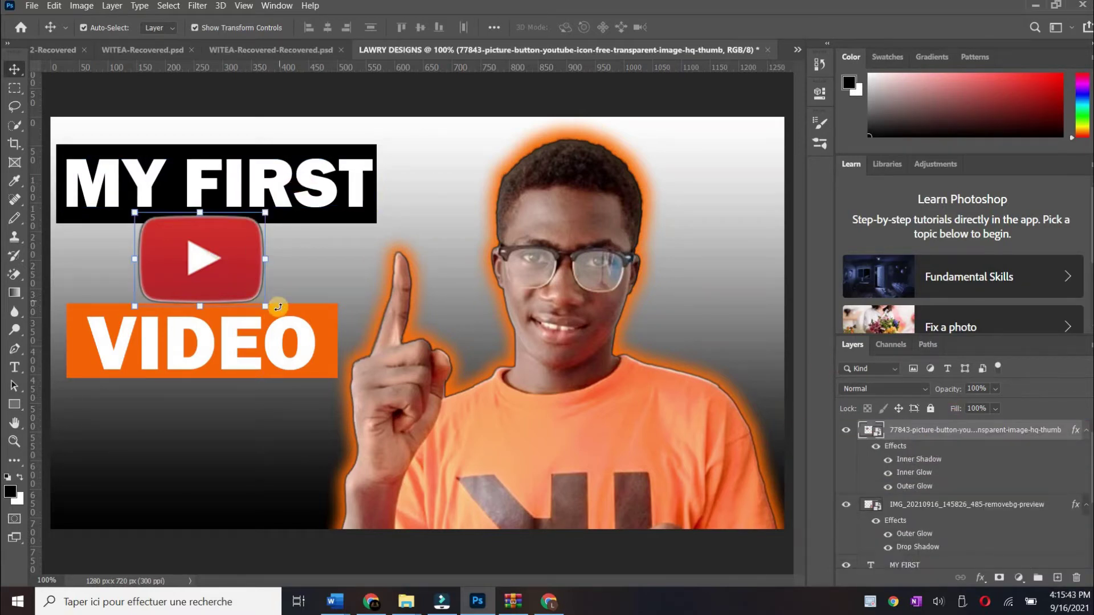
drag(271, 307, 302, 293)
drag(175, 215, 177, 227)
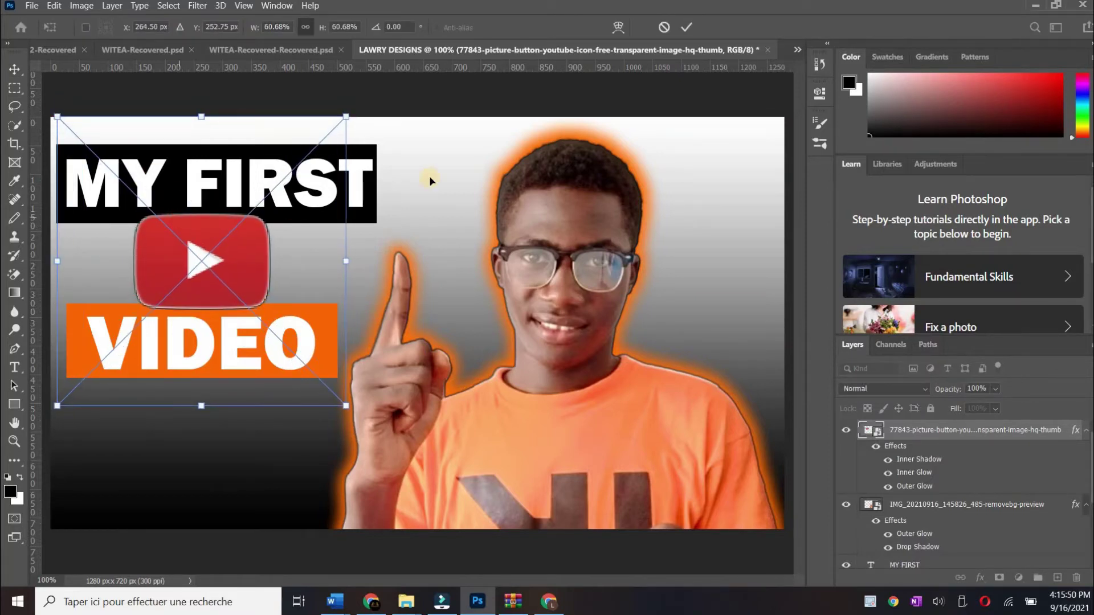
click(690, 29)
mouse_move(405, 602)
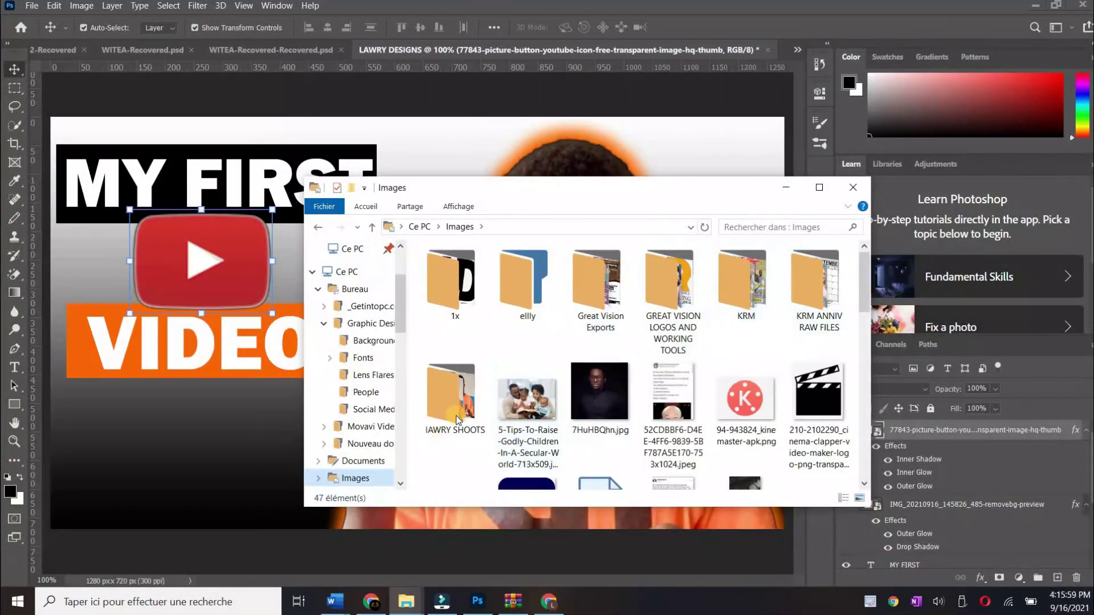
- Place the LAWRY designs logo from the LAWRY DESIGN S folder into the thumbnail
double_click(457, 421)
double_click(456, 393)
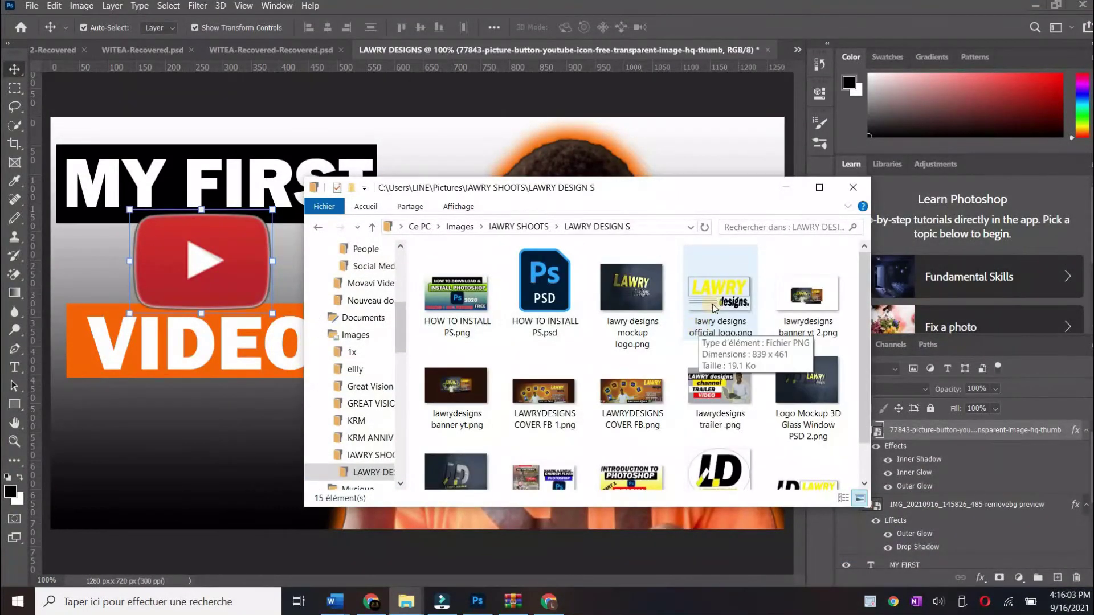
mouse_move(714, 305)
mouse_down()
mouse_move(67, 555)
mouse_move(644, 197)
mouse_up()
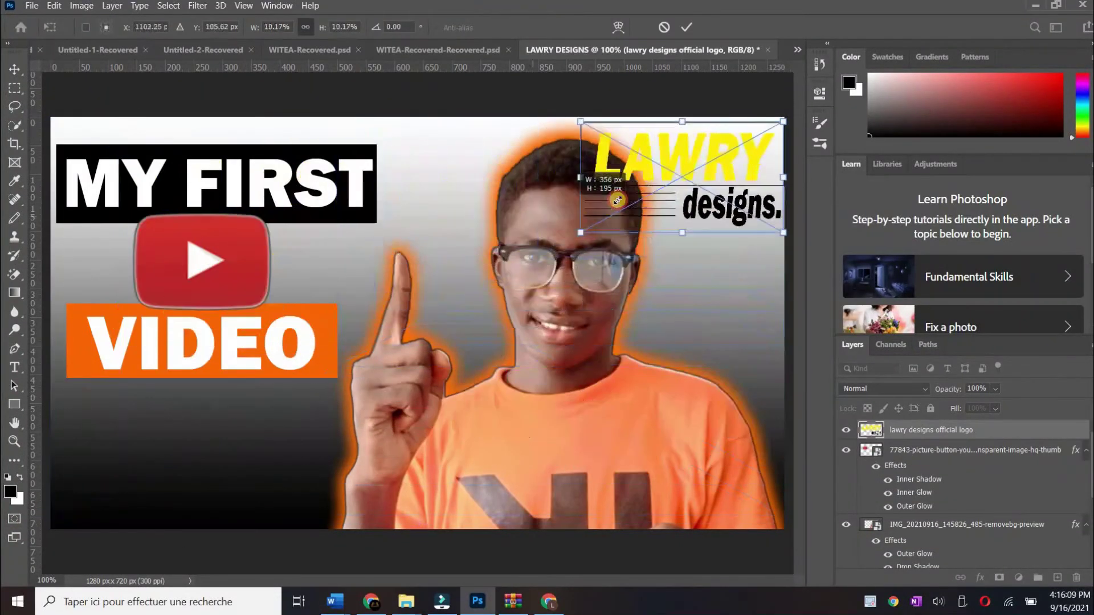
- Commit the logo in the top-right corner and open the background gradient's editor
click(692, 34)
click(686, 278)
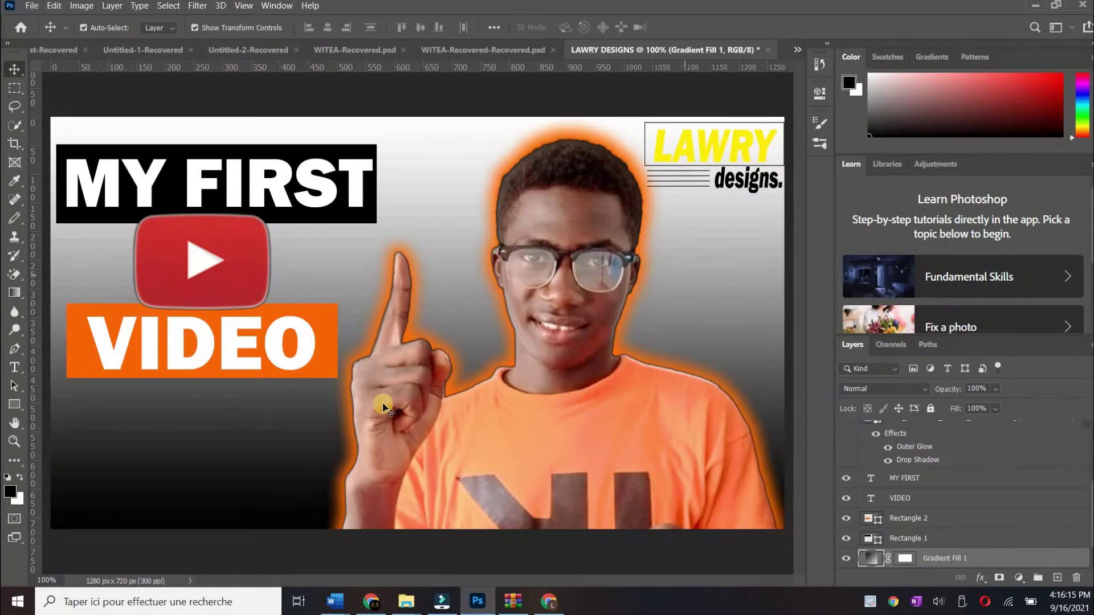
double_click(867, 557)
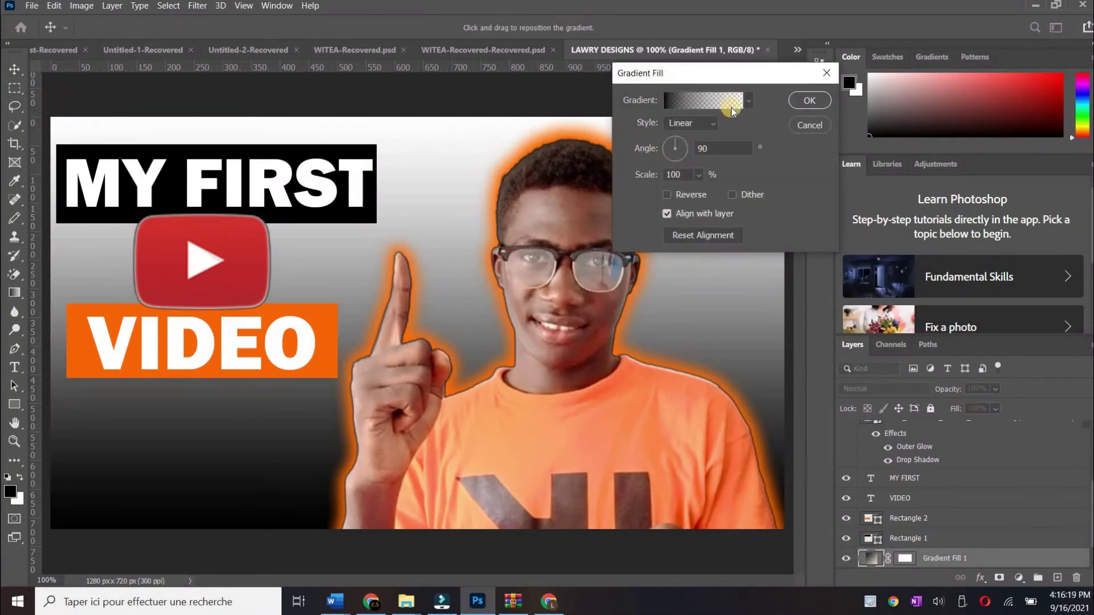
click(702, 109)
- Change the gradient's dark stop to orange-yellow and apply it to the background
click(394, 347)
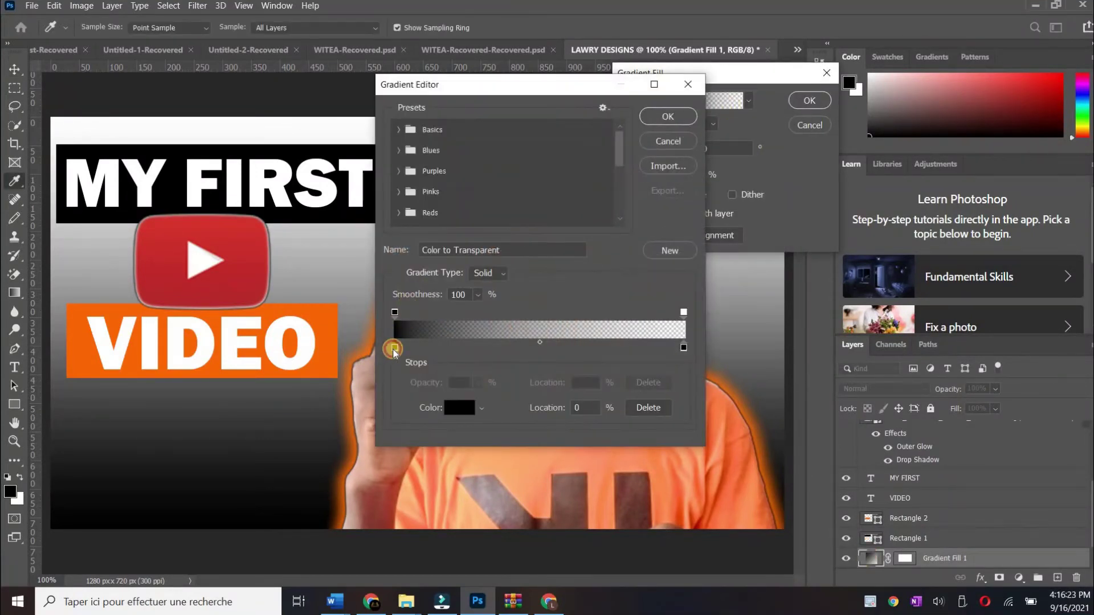
click(470, 410)
mouse_move(843, 501)
mouse_down()
mouse_move(843, 484)
mouse_move(837, 493)
mouse_up()
drag(773, 439, 831, 280)
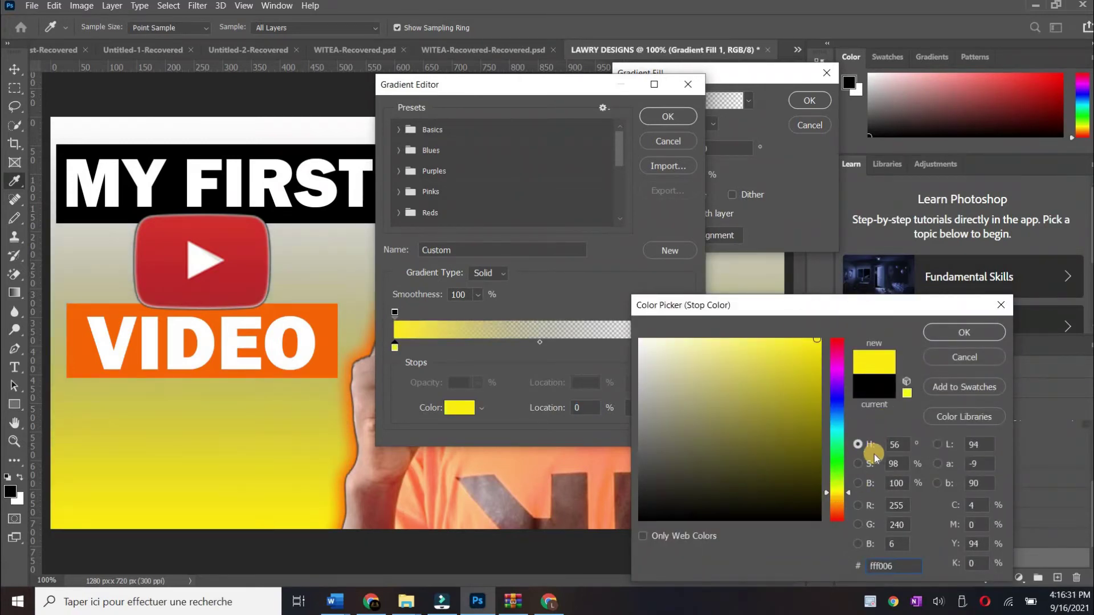
drag(836, 504, 836, 509)
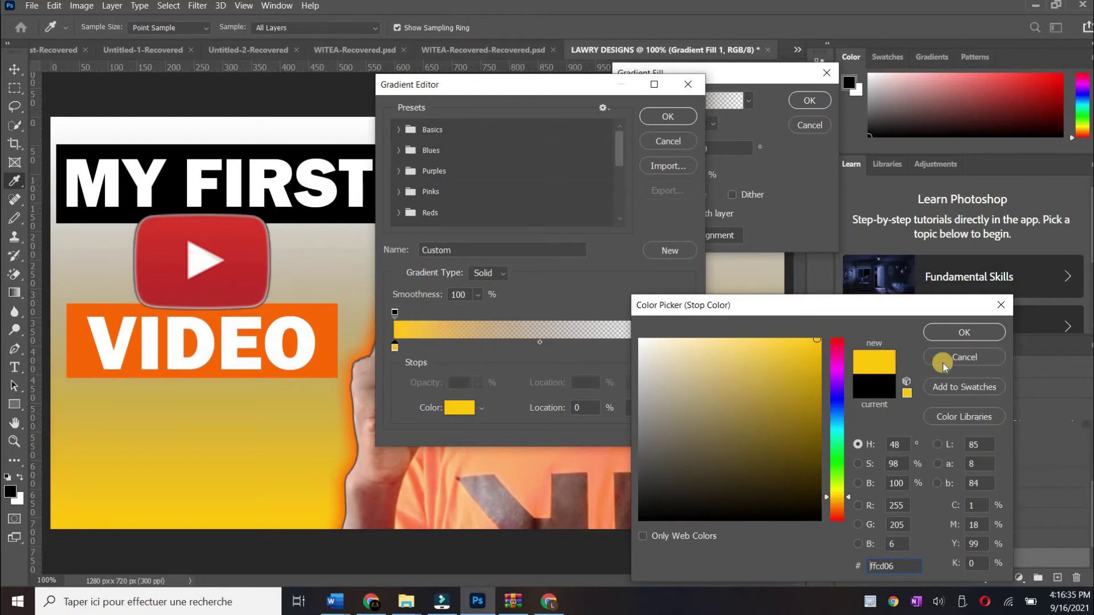
click(964, 333)
click(668, 116)
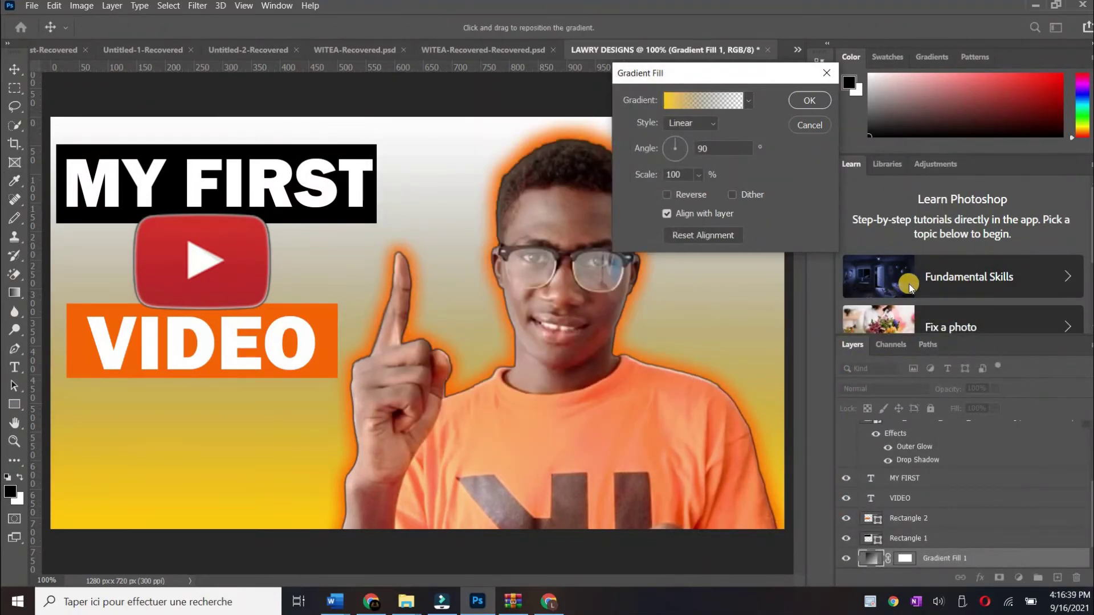
click(798, 100)
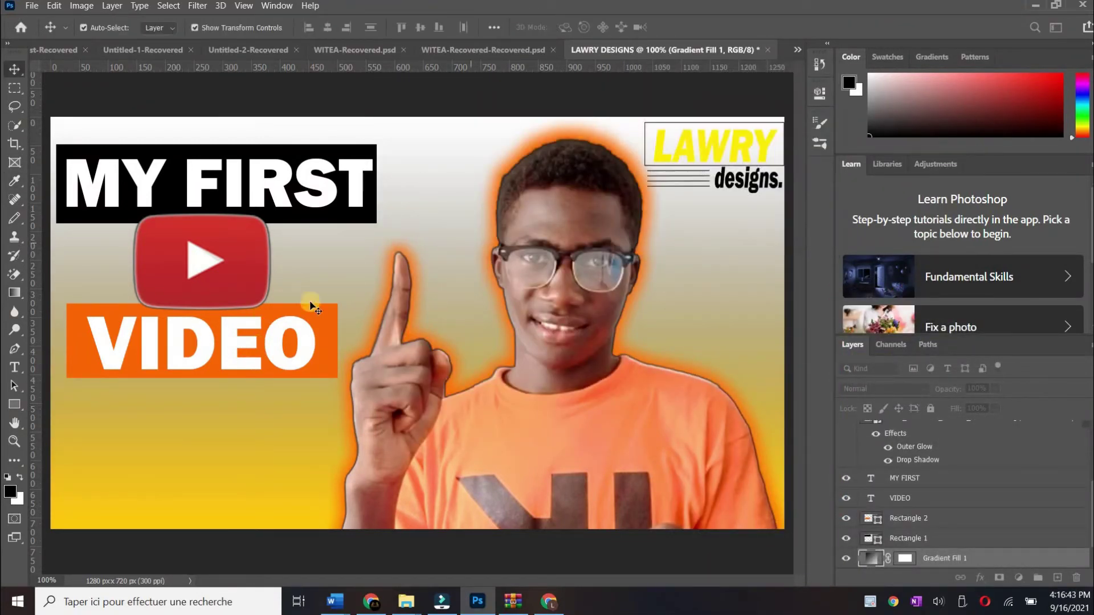
click(228, 349)
- Give the VIDEO text a black drop shadow with tighter spread and size
click(978, 580)
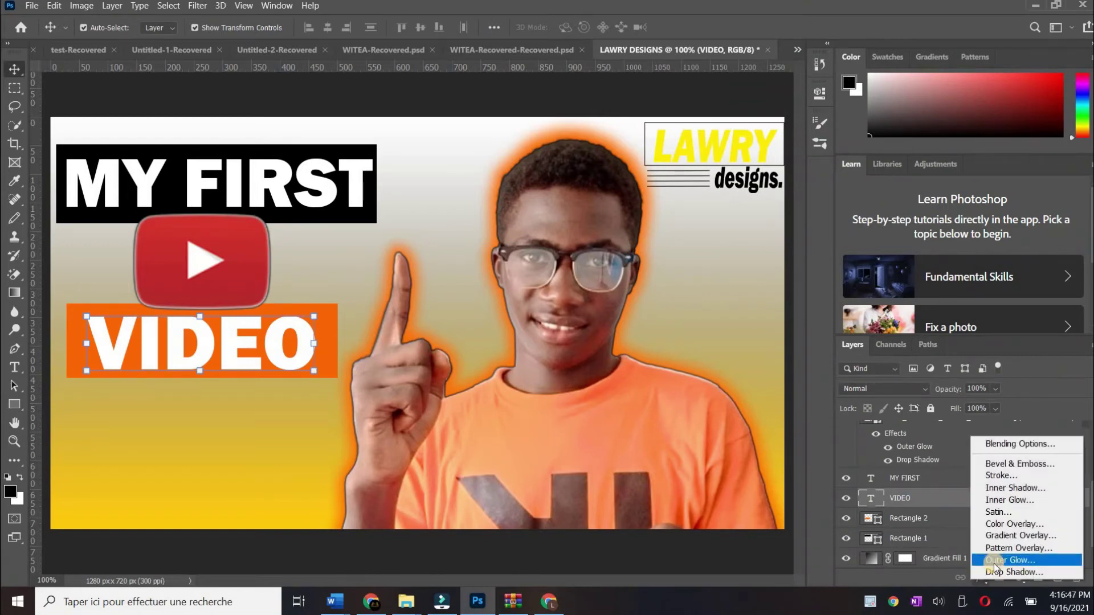
click(993, 563)
click(578, 479)
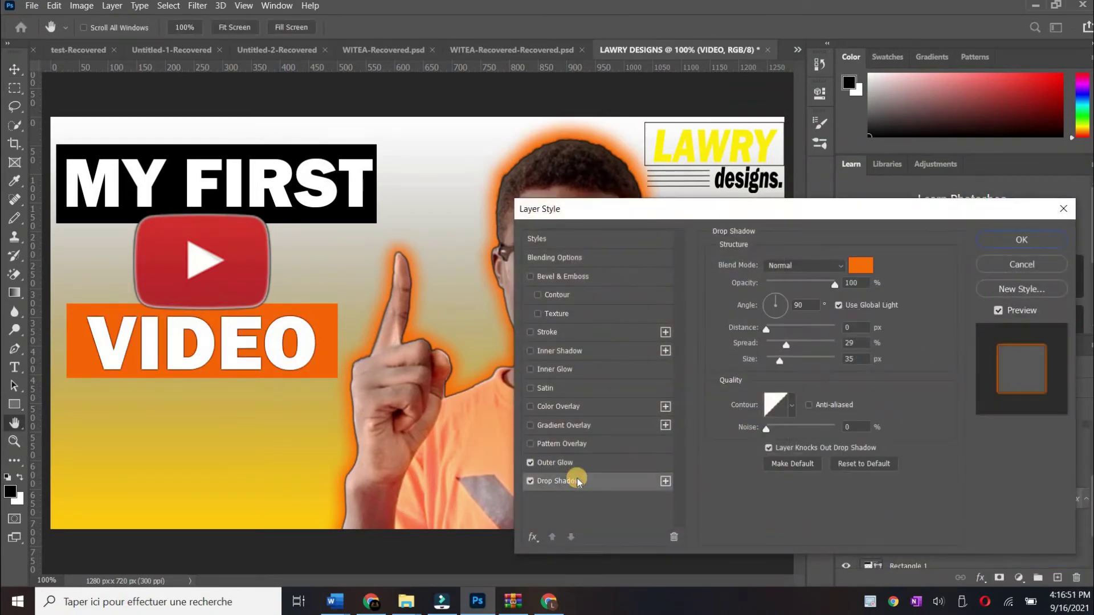
click(860, 265)
drag(674, 429, 636, 527)
click(990, 335)
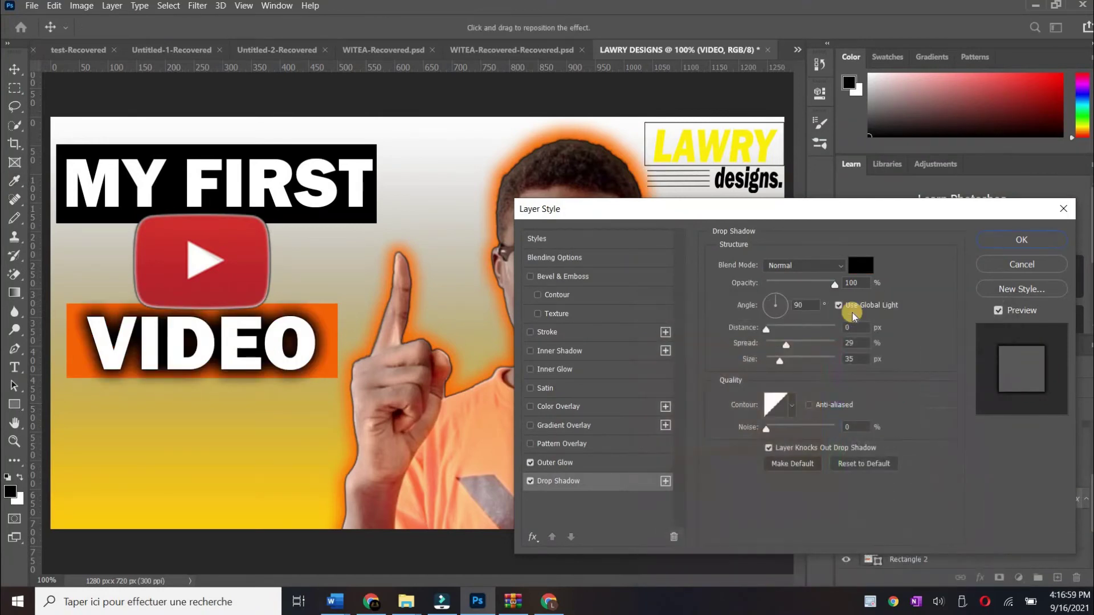
mouse_move(784, 344)
mouse_down()
mouse_move(771, 343)
mouse_move(773, 358)
mouse_up()
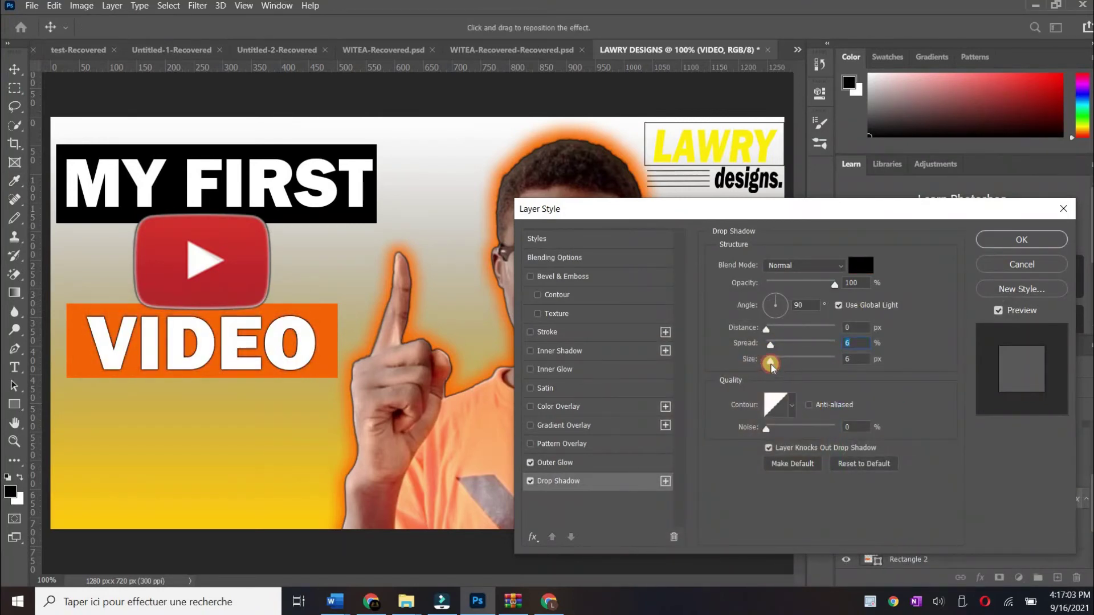
- Add a white inner glow to the VIDEO text
click(555, 368)
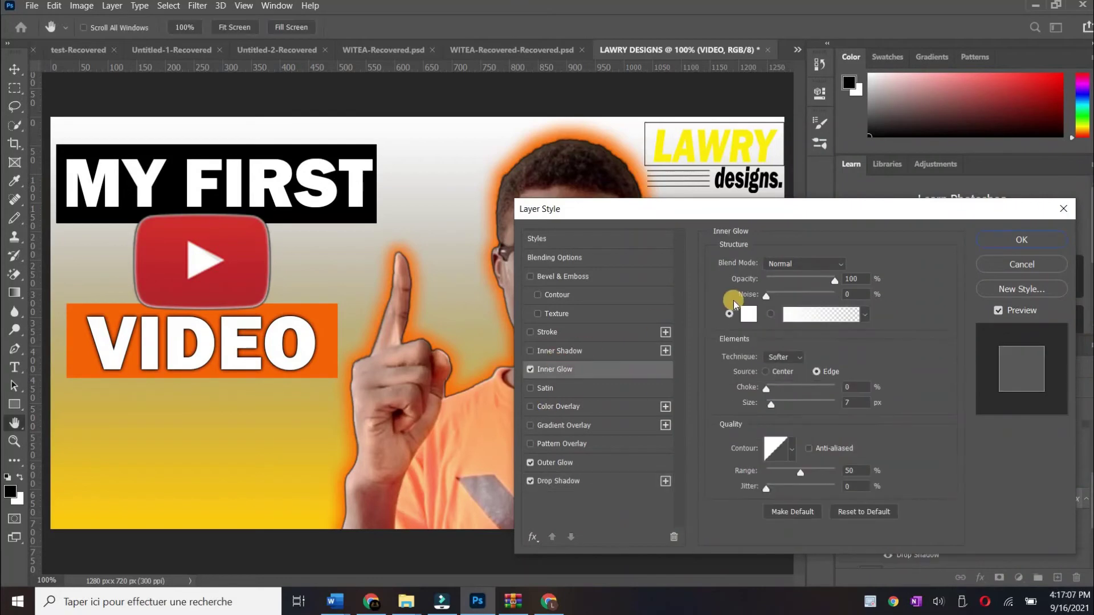
click(743, 313)
drag(801, 342, 626, 328)
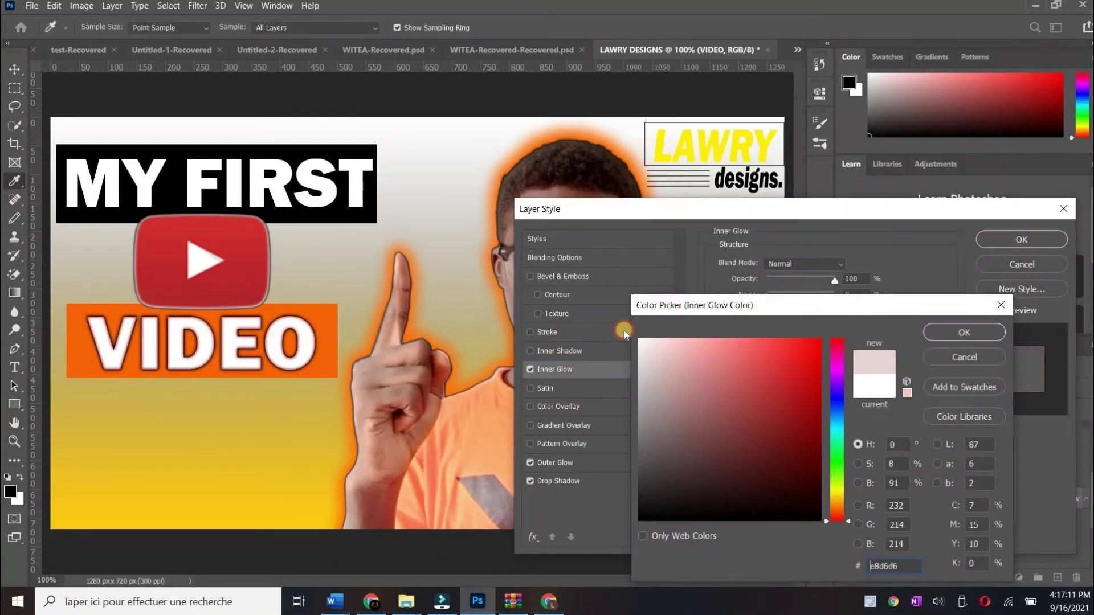
key(Escape)
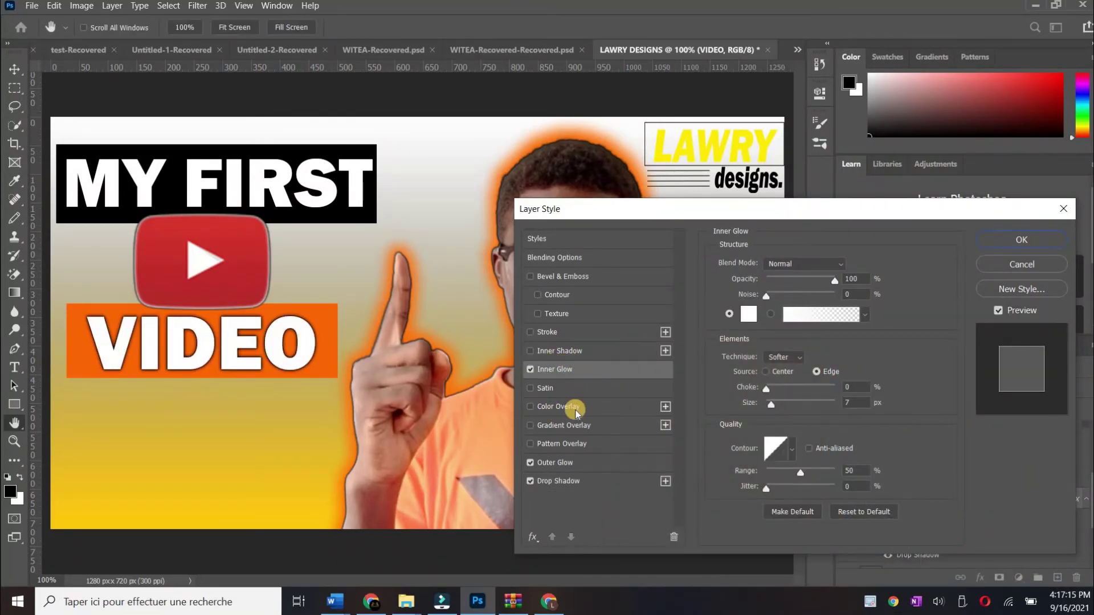
- Add a white-to-grey gradient overlay to VIDEO and apply the layer style
click(553, 444)
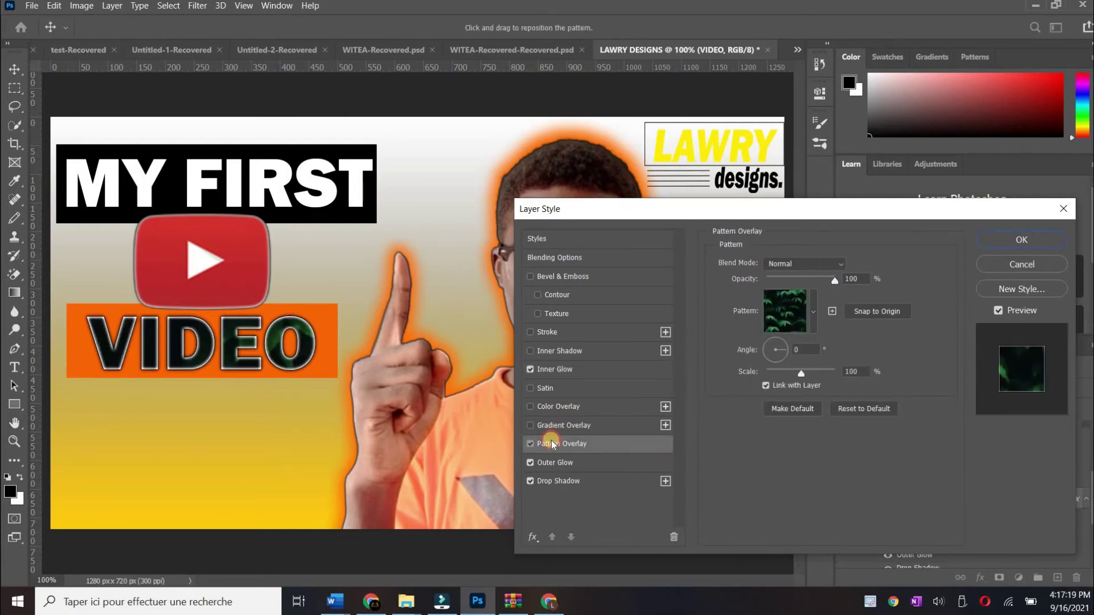
click(530, 444)
click(560, 426)
drag(837, 286, 899, 279)
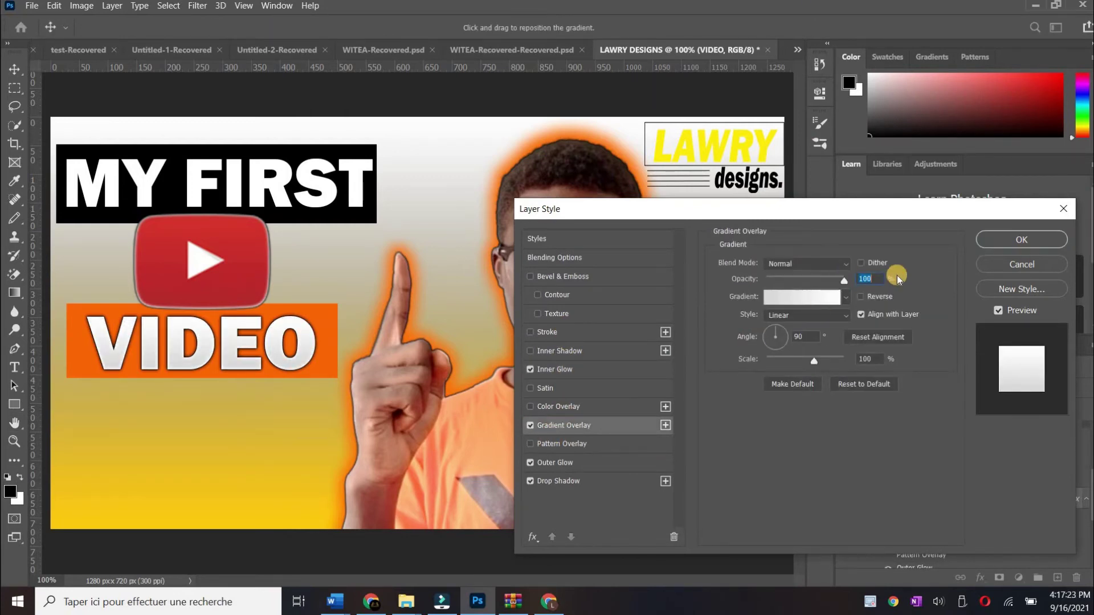
click(1013, 241)
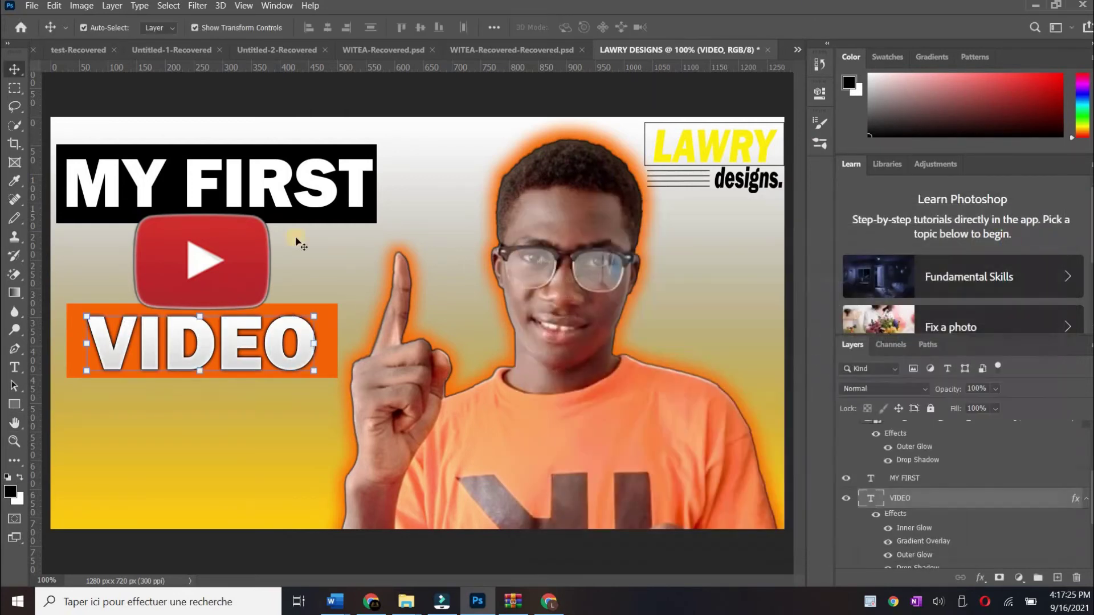
click(335, 344)
- Lock the Gradient Fill 1 background layer
click(696, 297)
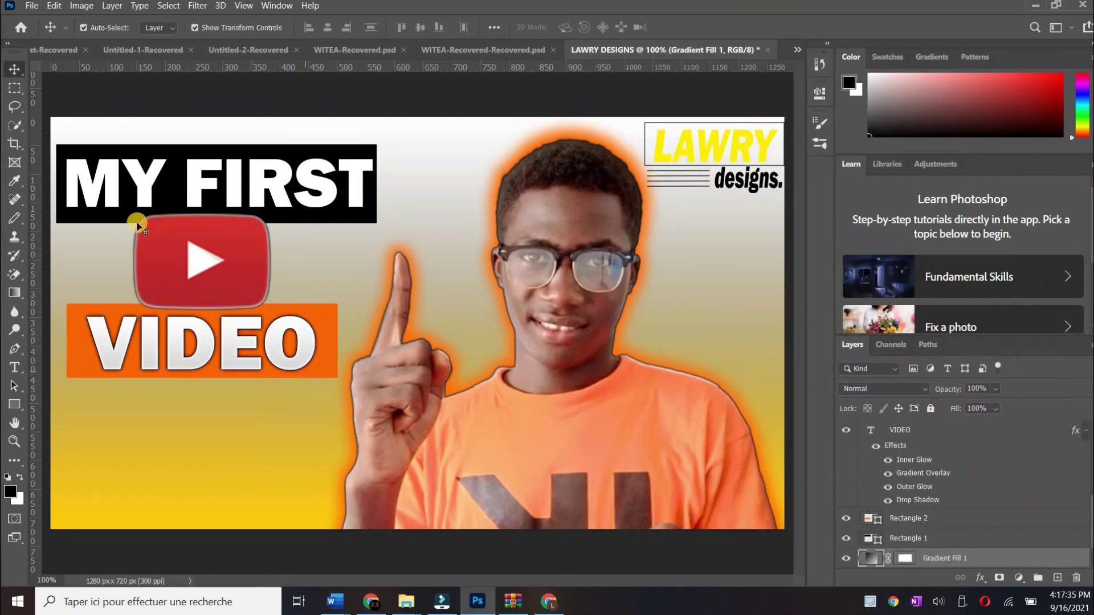
click(27, 7)
click(945, 550)
click(934, 409)
- Enlarge the MY FIRST, YouTube icon and VIDEO title group, and shift the person photo right
drag(196, 426, 218, 238)
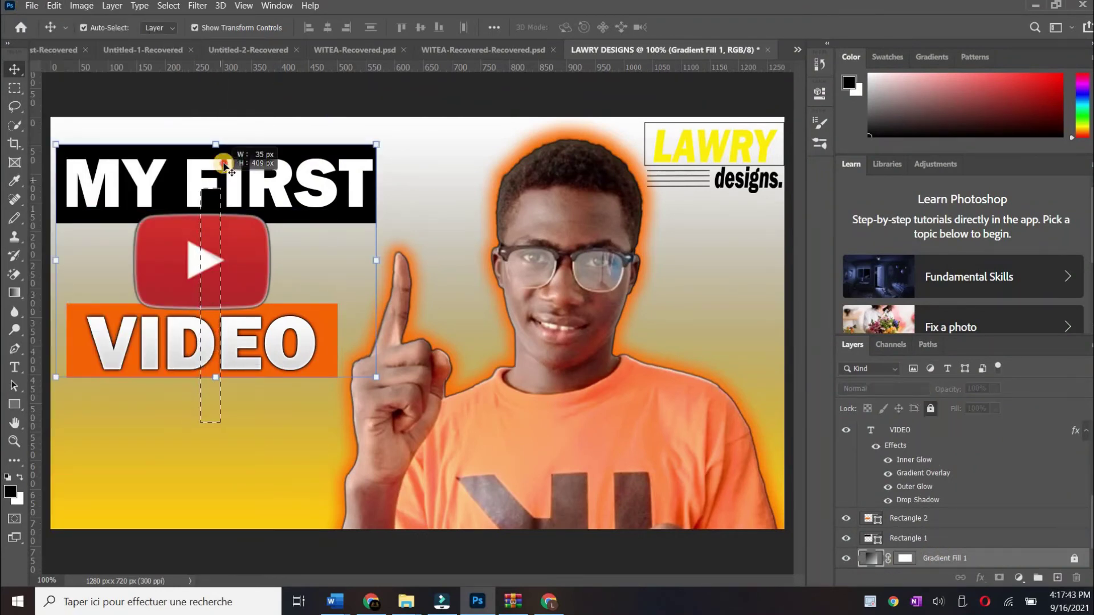
drag(398, 392, 466, 428)
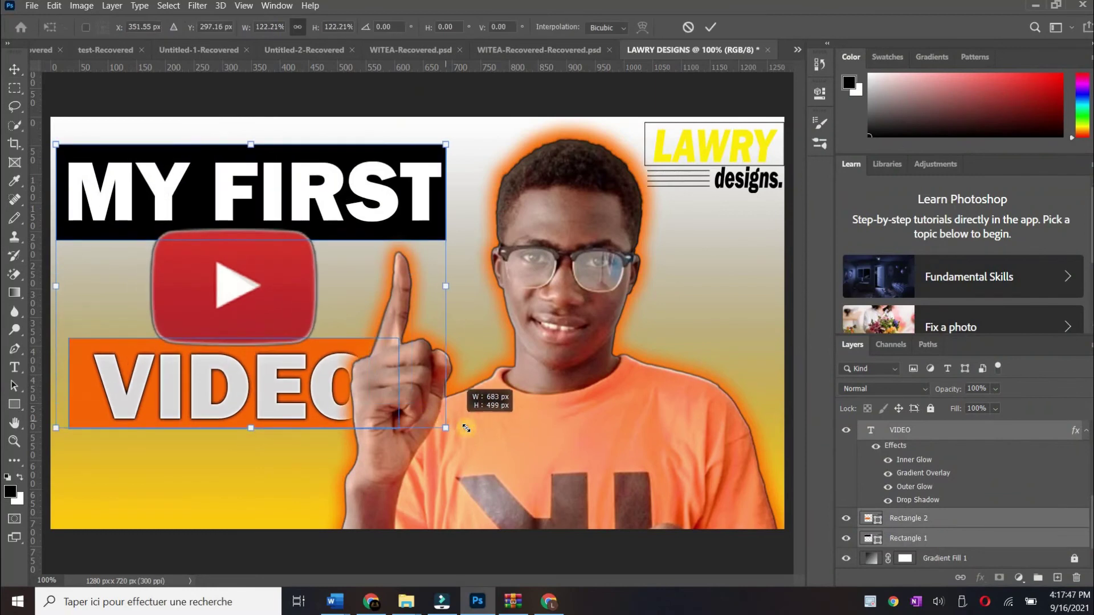
click(711, 27)
drag(595, 442, 630, 449)
click(424, 94)
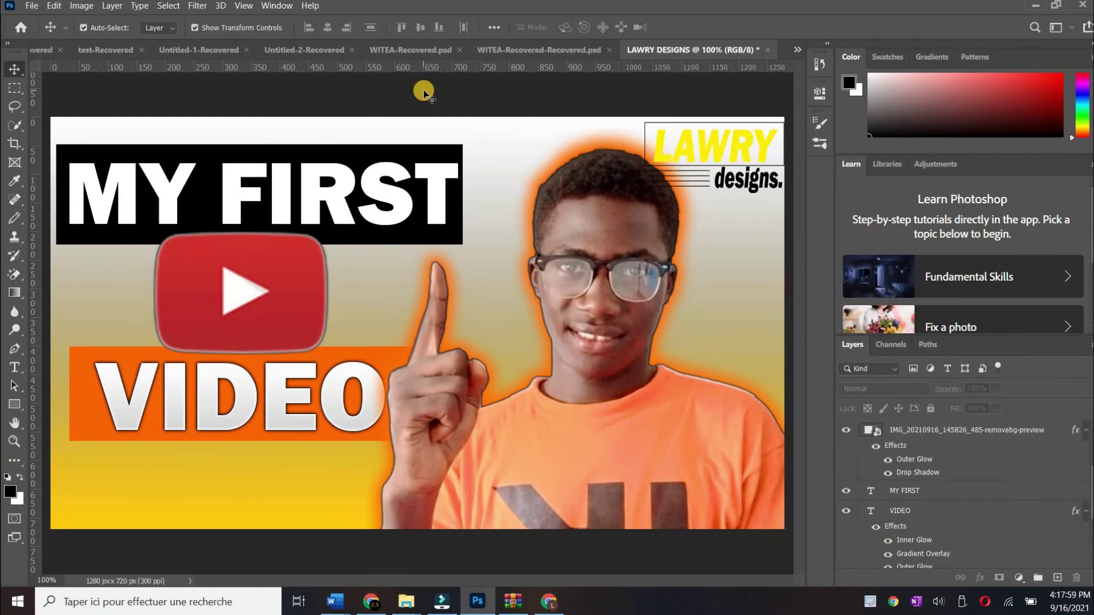
- Apply a slight Brightness/Contrast adjustment to the person photo layer as a smart filter
click(570, 336)
click(82, 6)
mouse_move(104, 39)
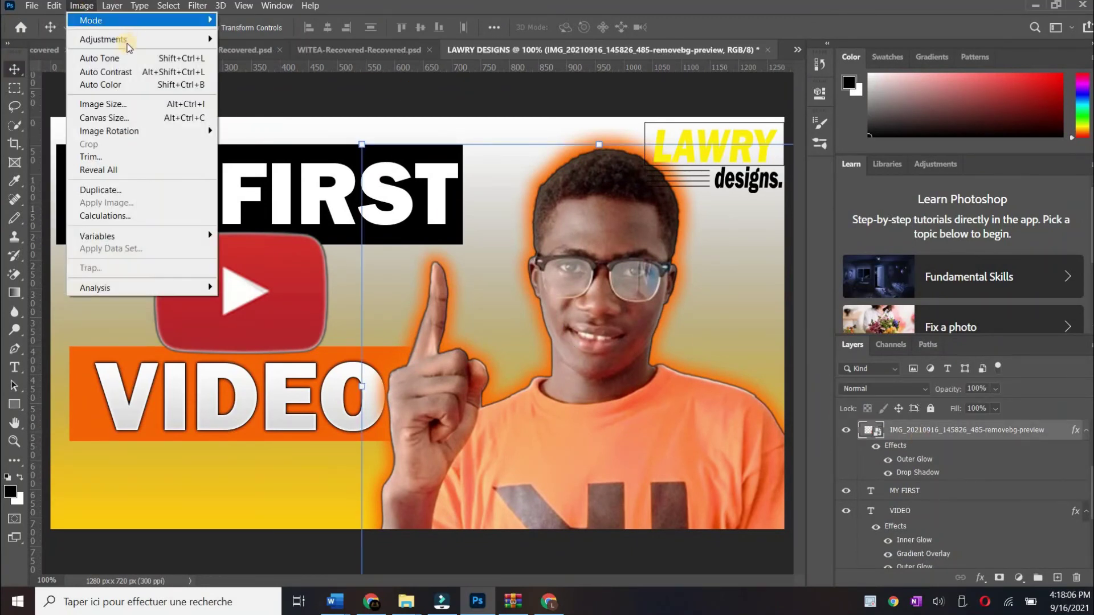
click(245, 39)
drag(535, 213, 562, 214)
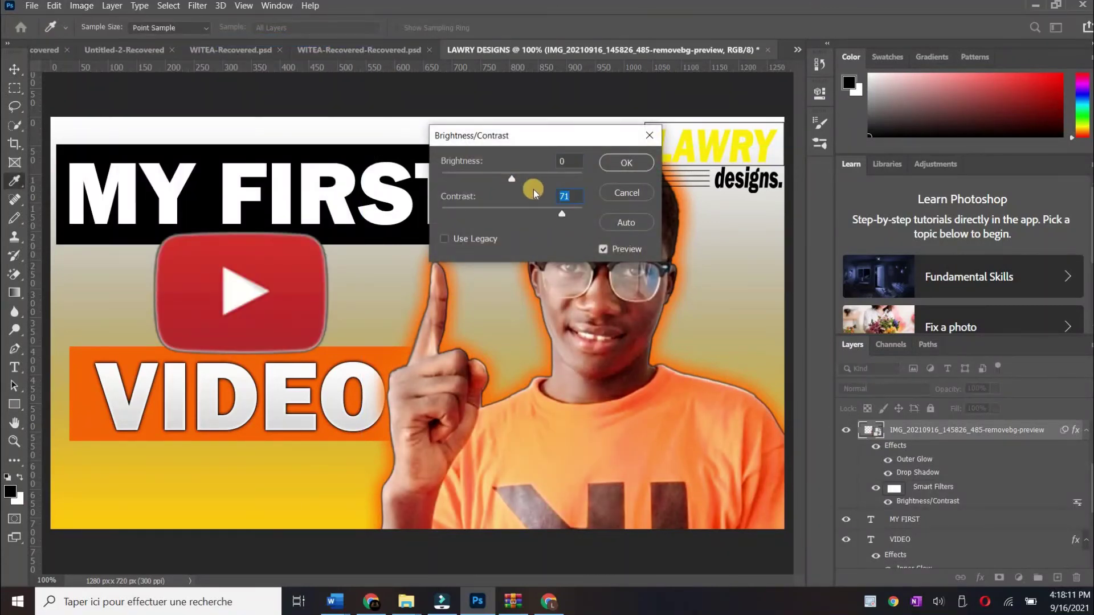
mouse_move(536, 171)
mouse_down()
mouse_move(544, 178)
mouse_move(515, 179)
mouse_up()
drag(563, 213, 539, 217)
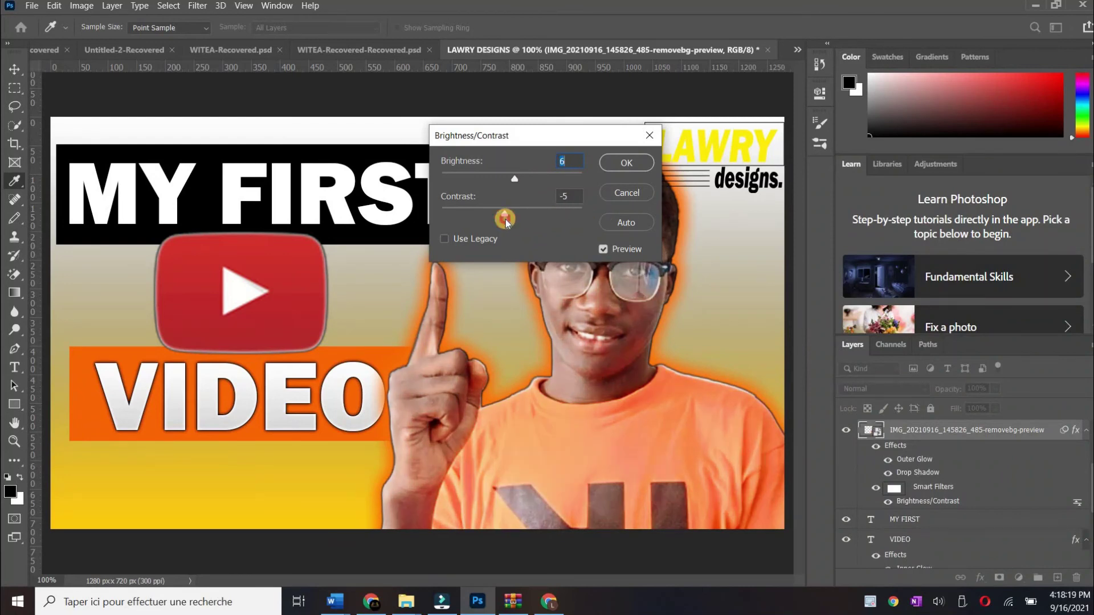
key(Return)
key(v)
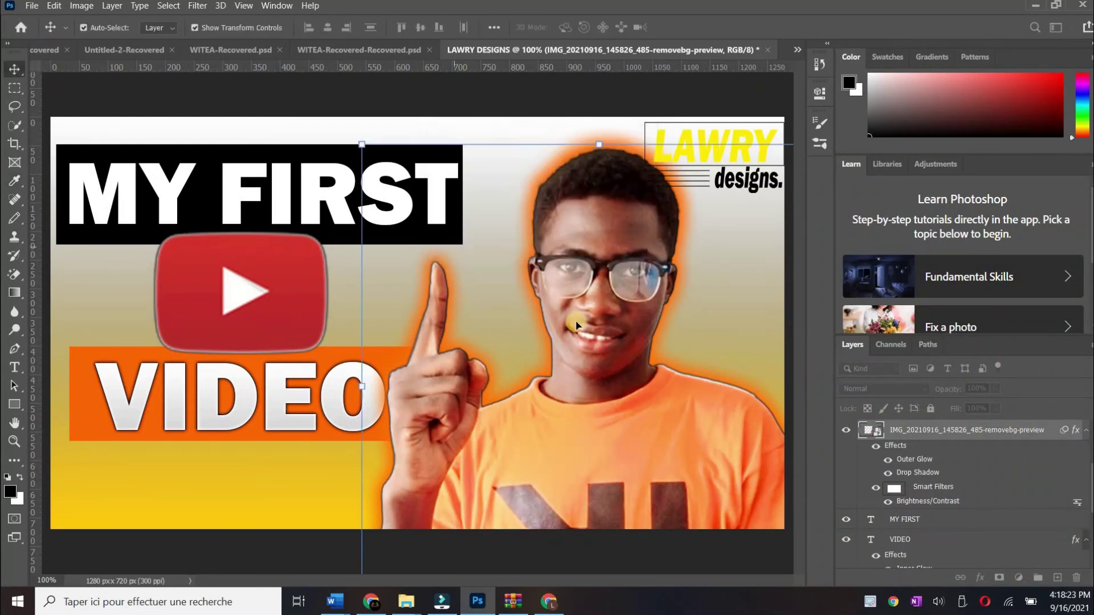
click(470, 101)
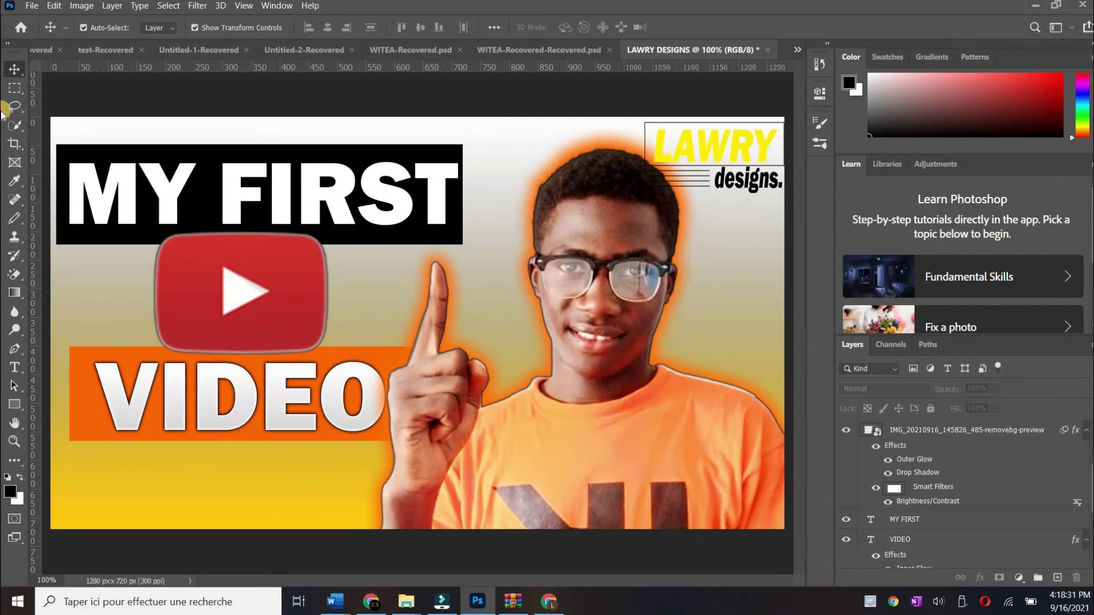
- Quick Export the thumbnail as LAWRY DESIGNS.png
click(27, 7)
mouse_move(48, 204)
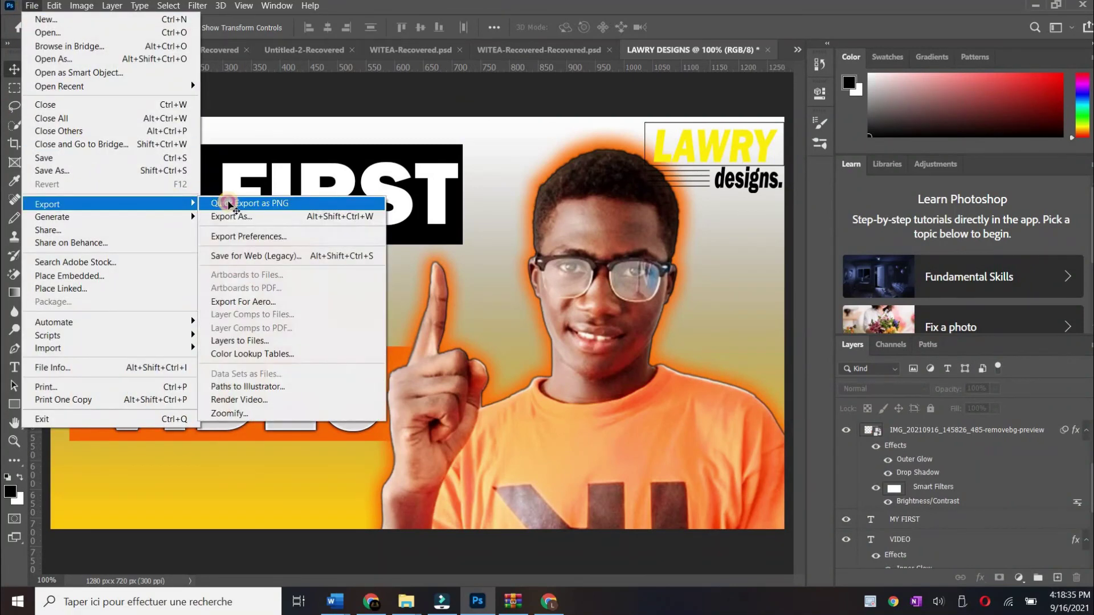
click(231, 204)
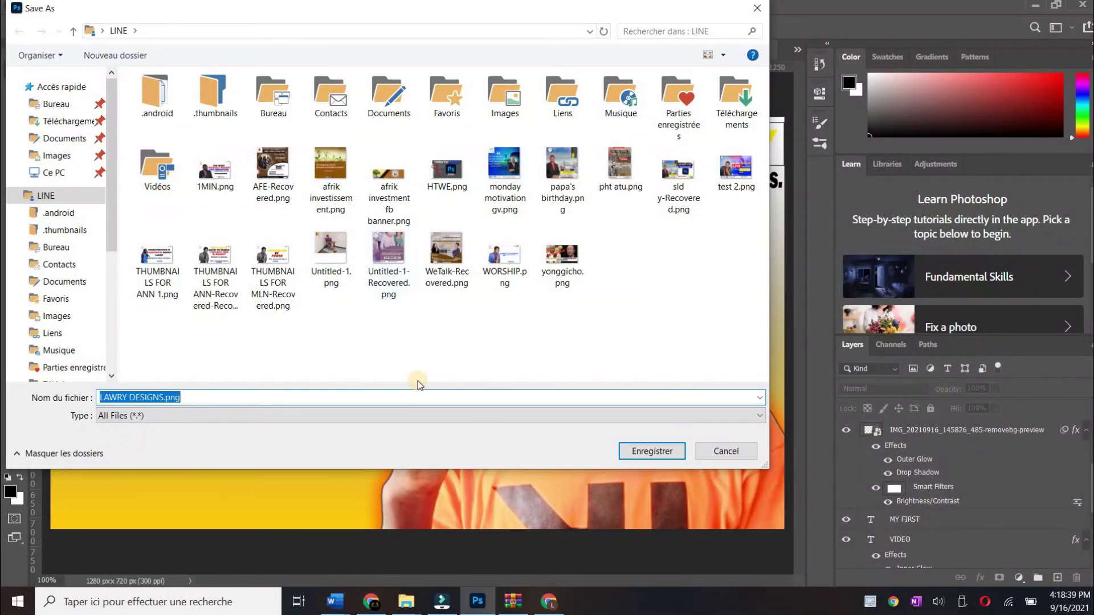
click(639, 454)
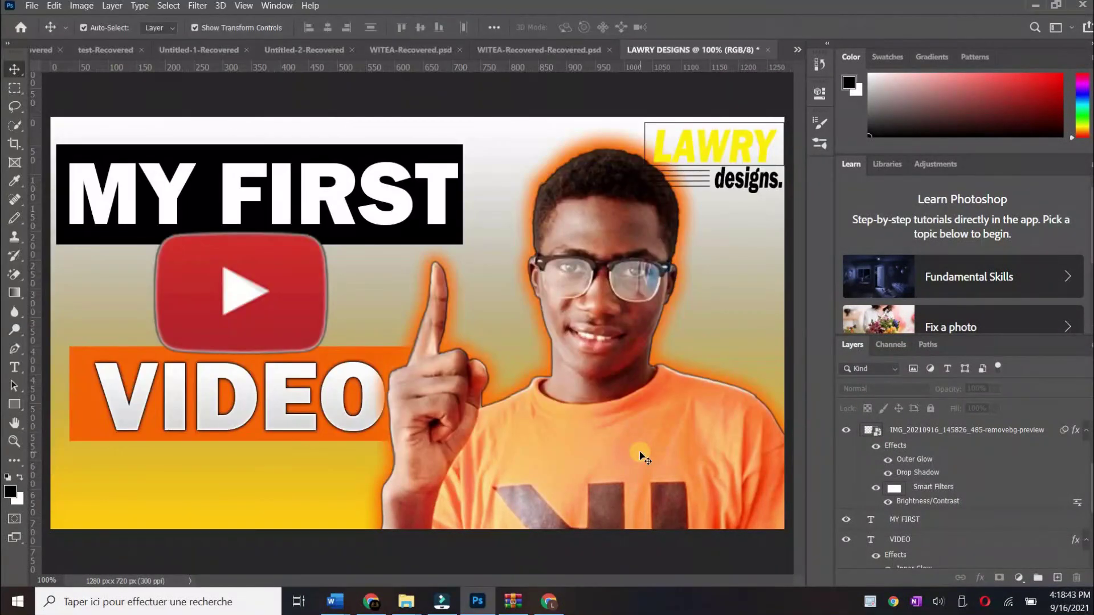